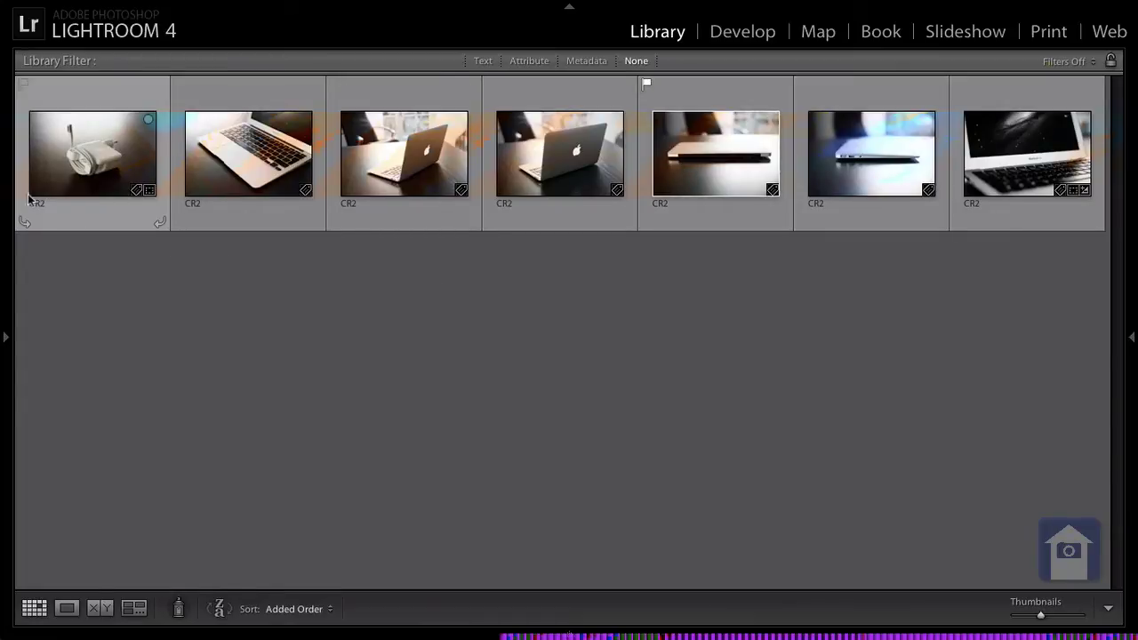
Step: Export all seven CR2 photos as DNG files with fast load data to their original folder, added to the catalog without stacking
left_click(82, 163)
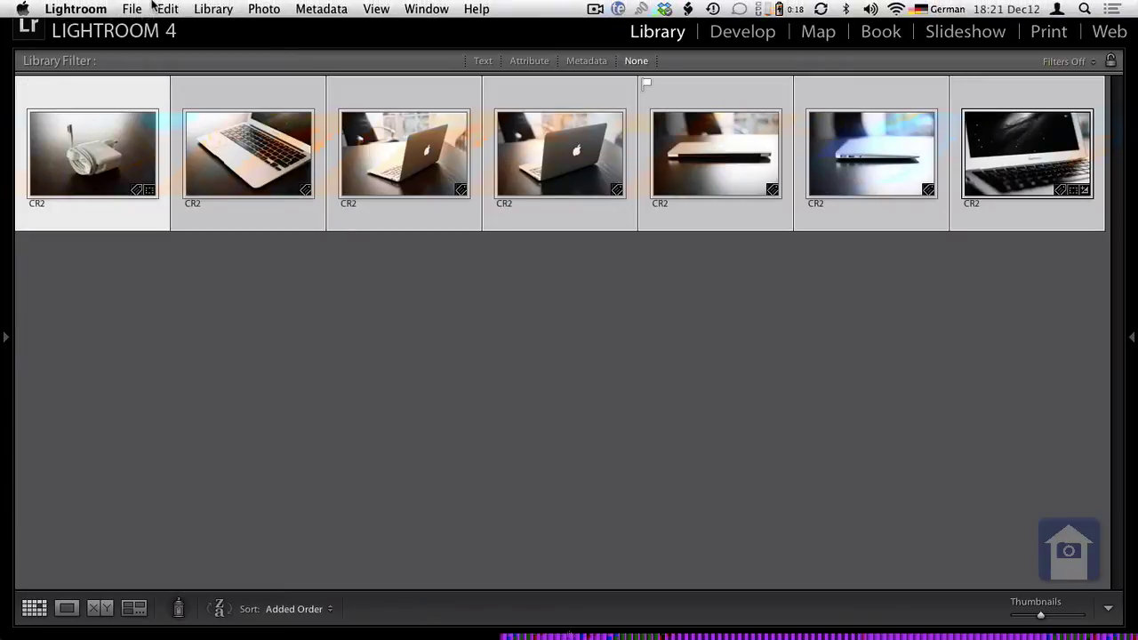
left_click(138, 8)
left_click(185, 211)
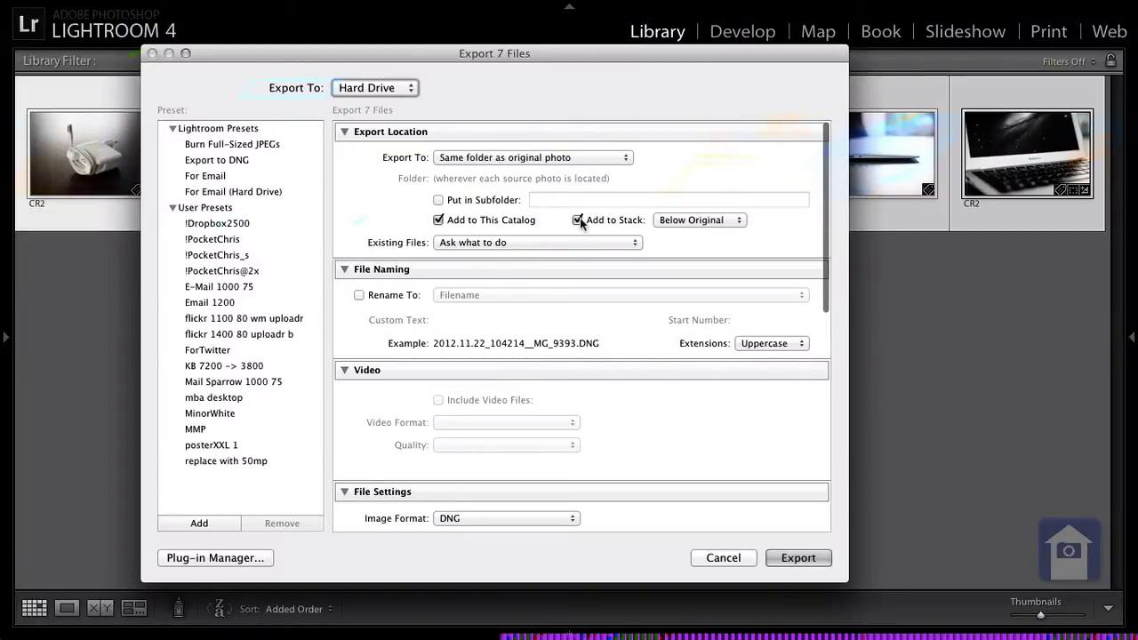
left_click(579, 221)
scroll(613, 323, "down", 5)
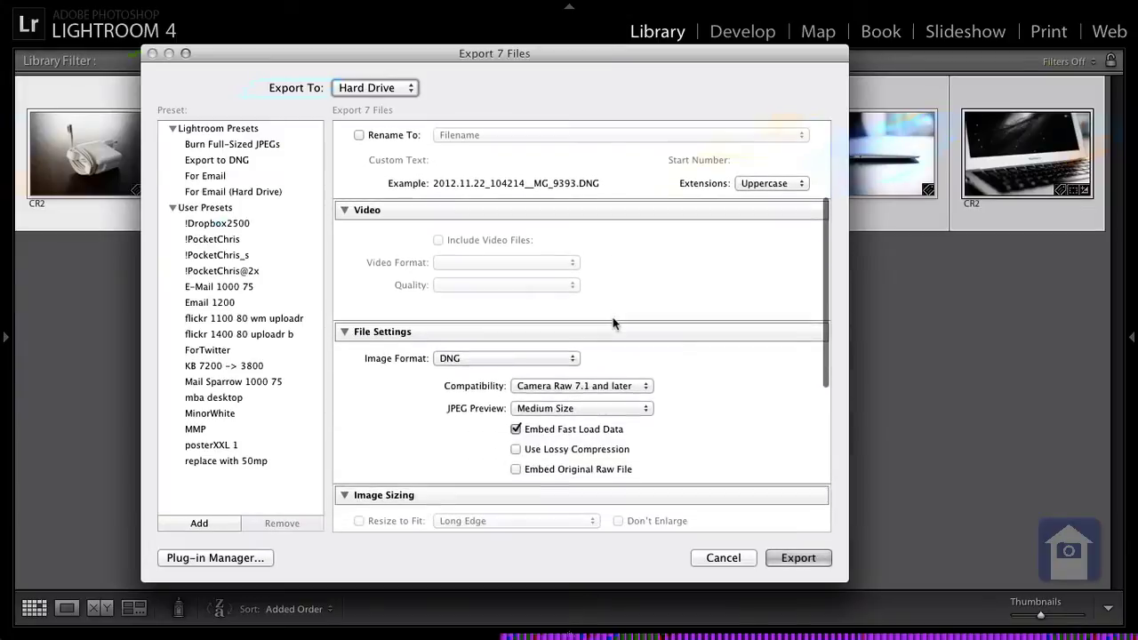
scroll(613, 324, "down", 5)
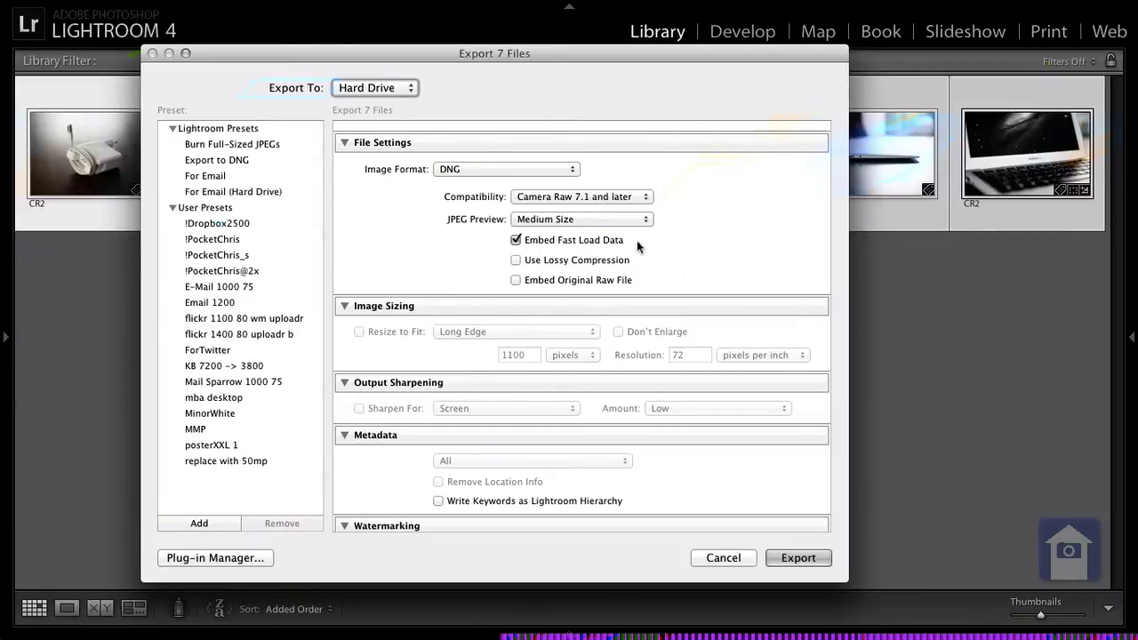
scroll(654, 253, "down", 5)
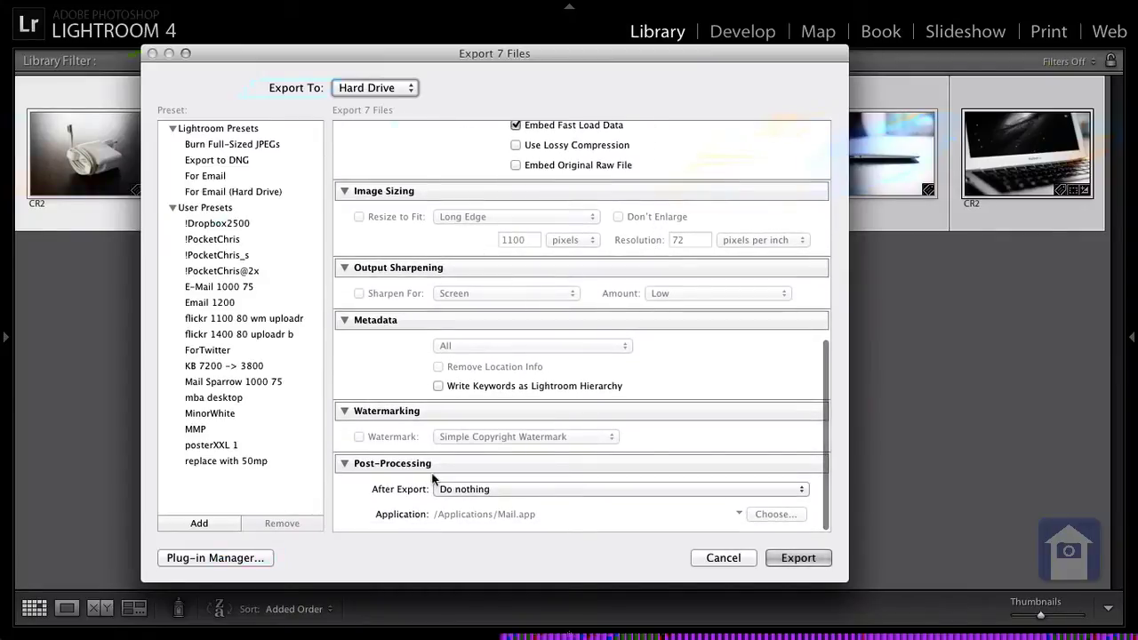
left_click(782, 558)
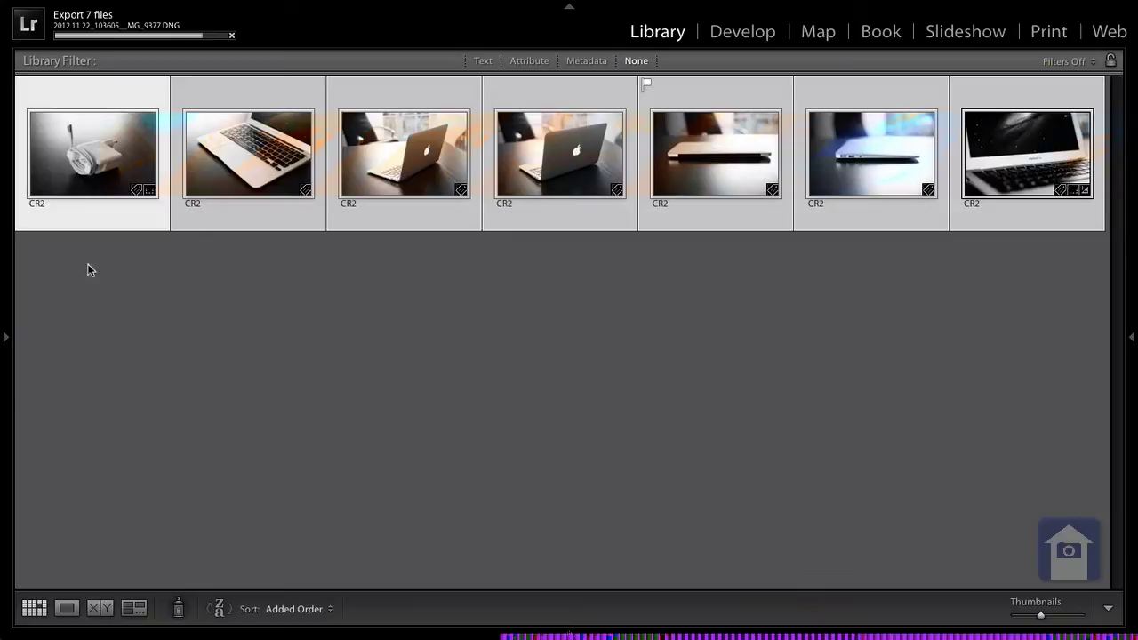
Step: Add the seven newly exported DNG photos from All Photographs to the TEST collection and show that collection's photos
left_click(6, 336)
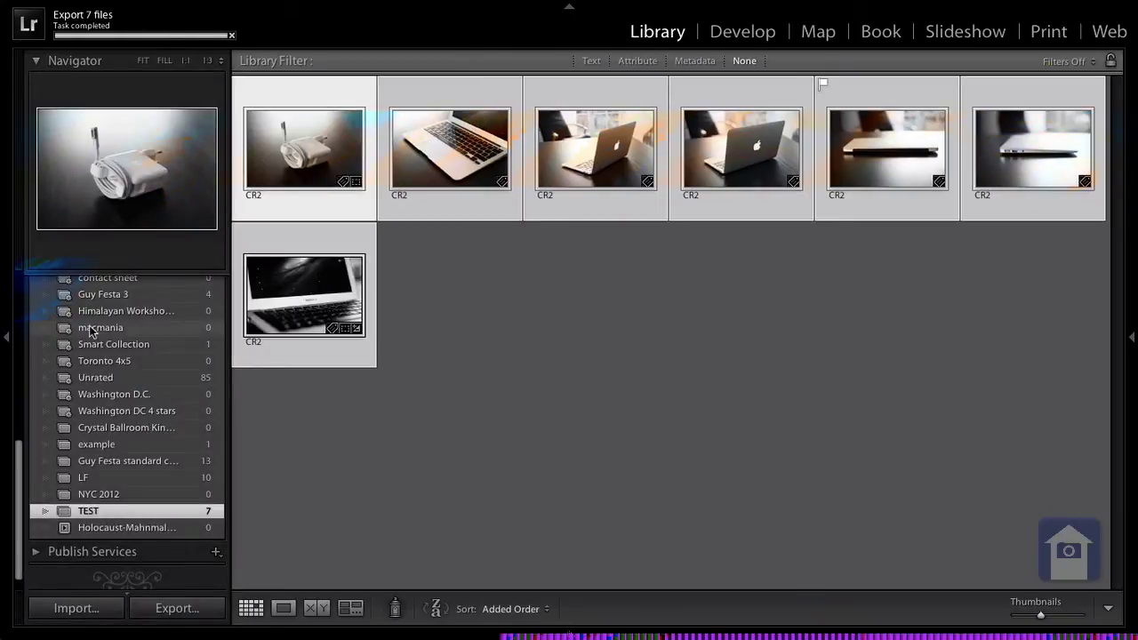
scroll(49, 331, "up", 5)
left_click(114, 307)
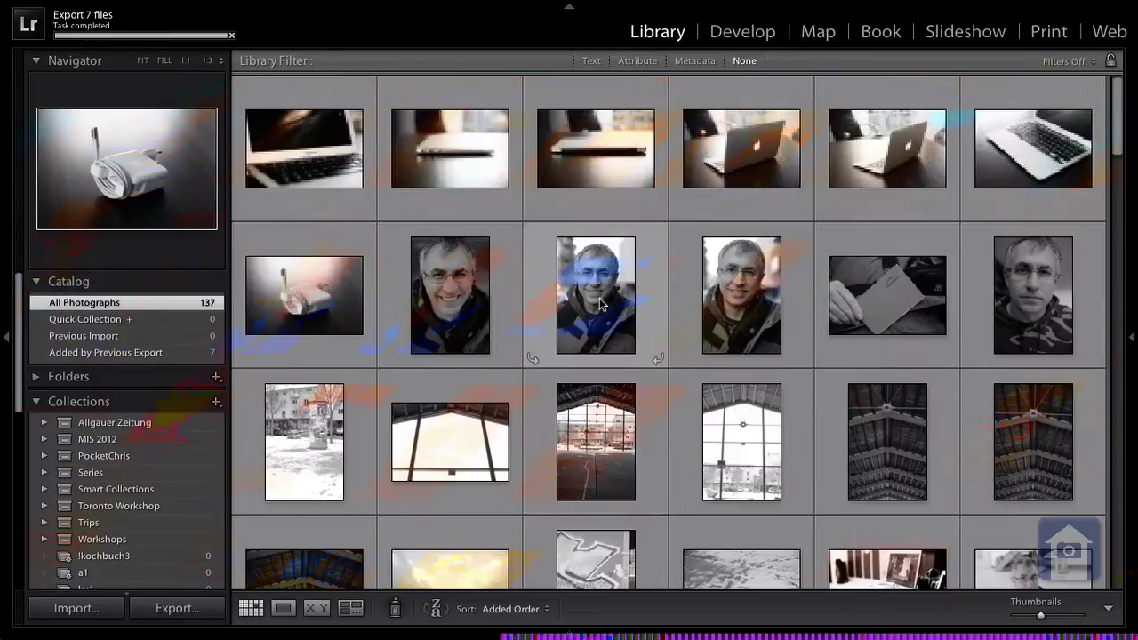
left_click(331, 152)
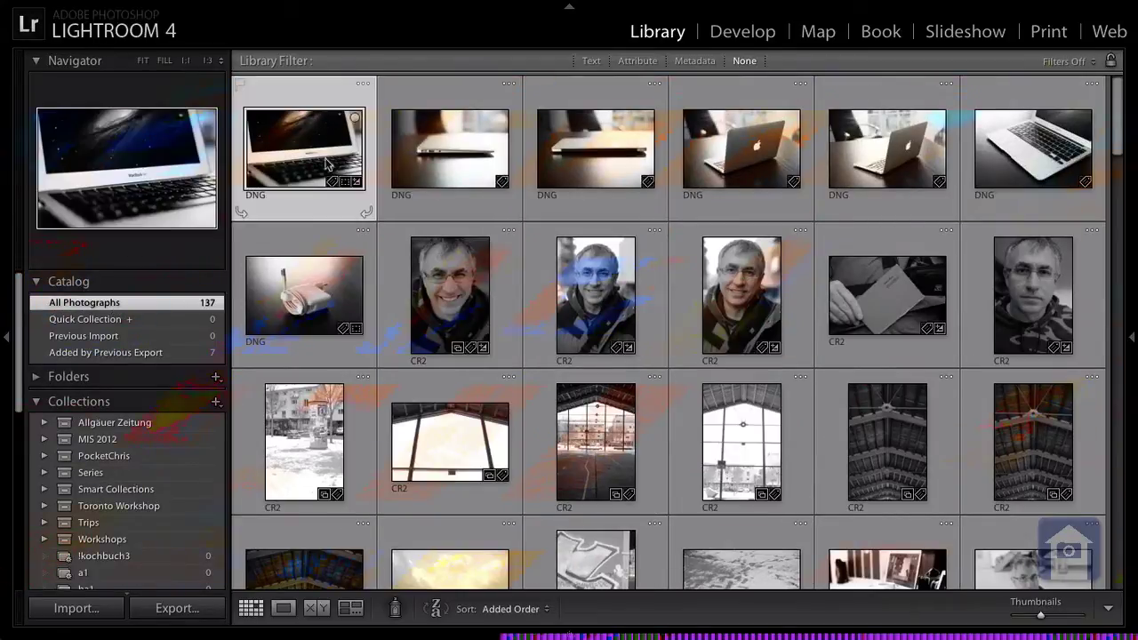
left_click(320, 296, "shift")
scroll(113, 500, "down", 10)
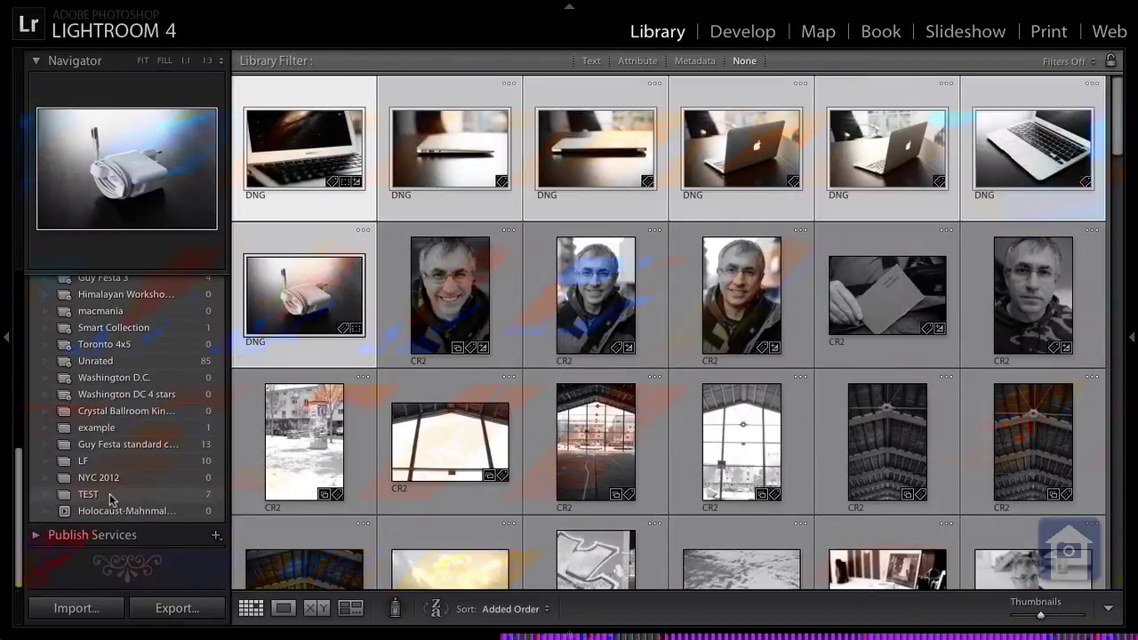
left_click_drag(296, 292, 146, 495)
left_click(146, 496)
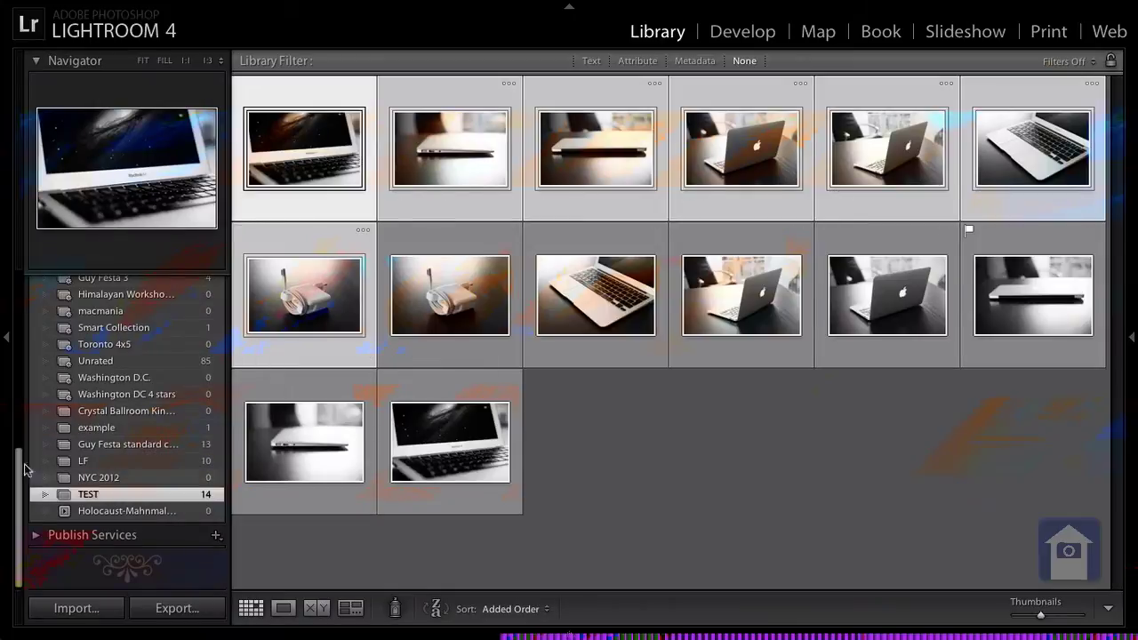
key("F7")
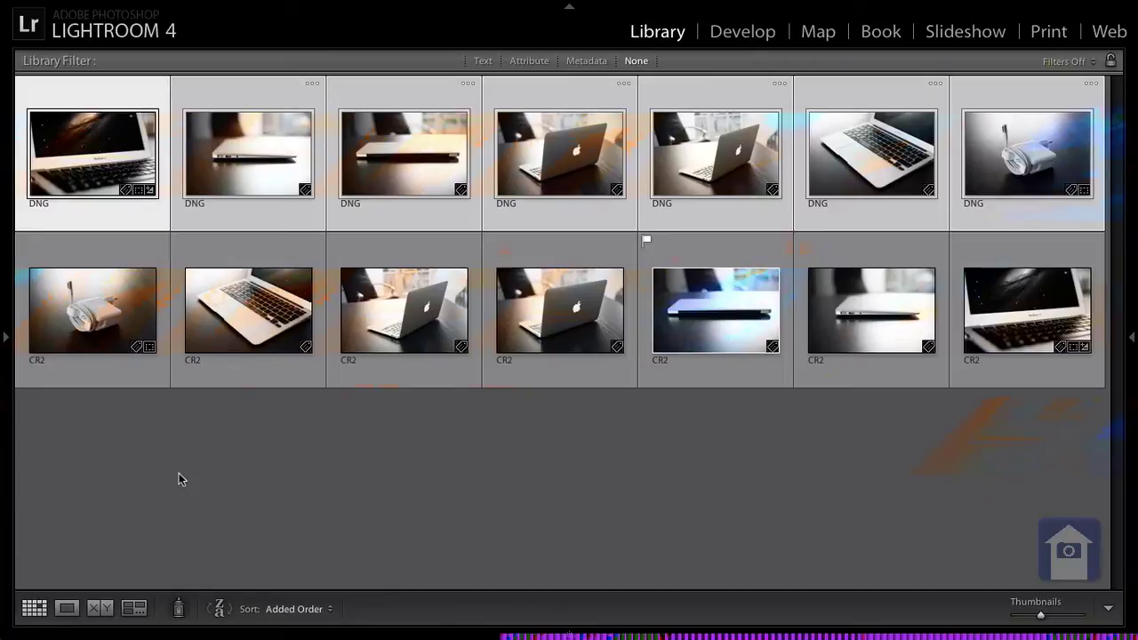
left_click(227, 469)
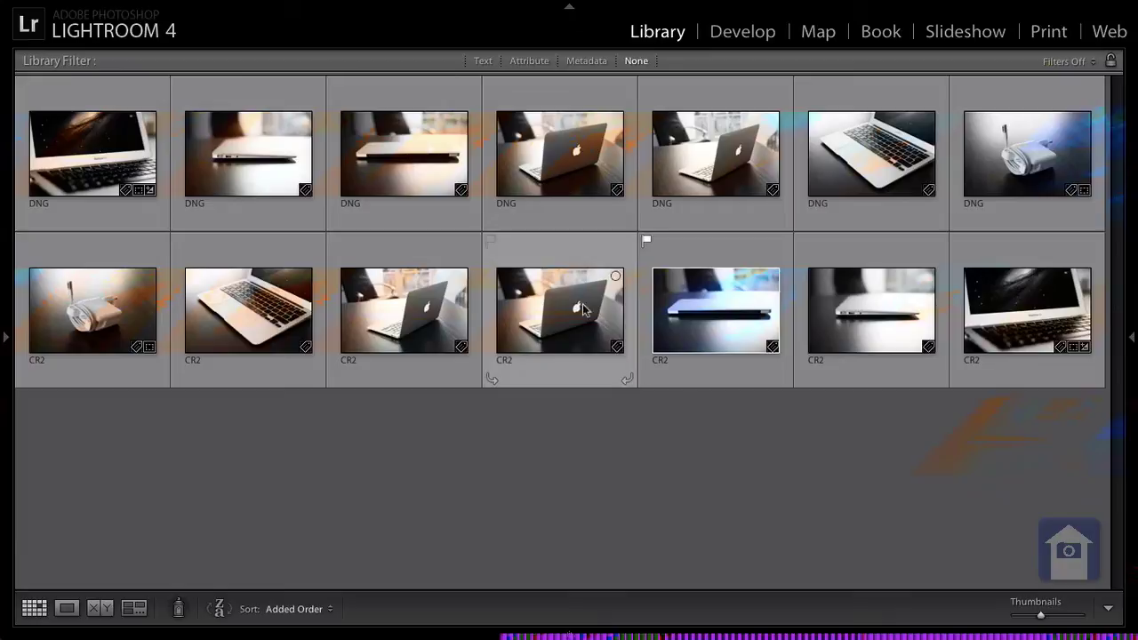
Step: Remove the flag from the flagged CR2 photo of the closed laptop and clear the selection
left_click(707, 322)
key("u")
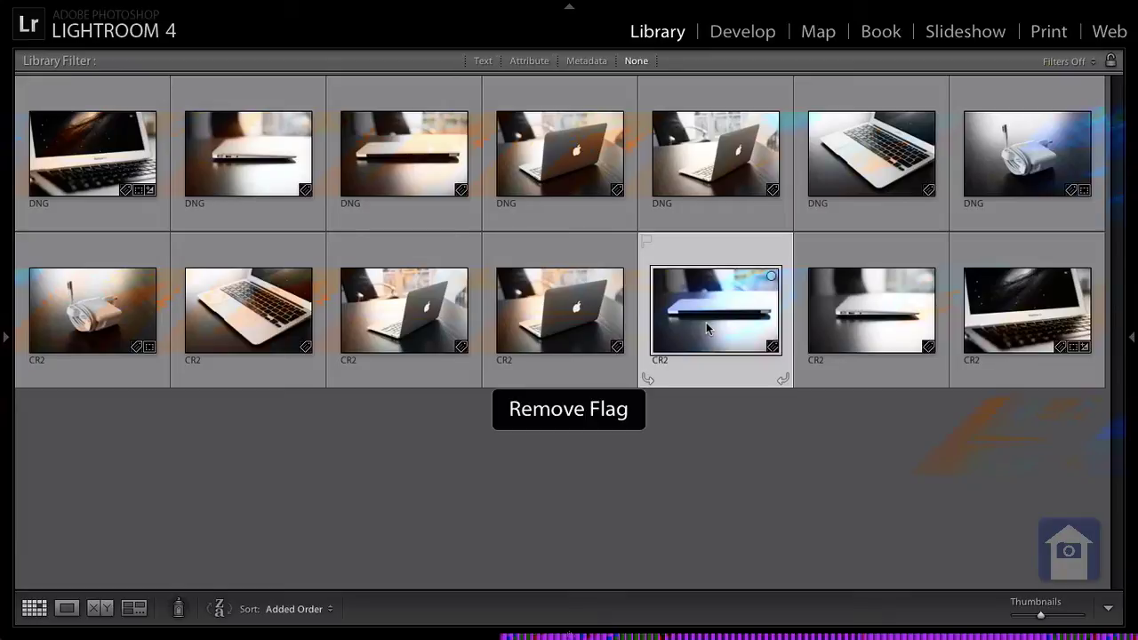
left_click(401, 502)
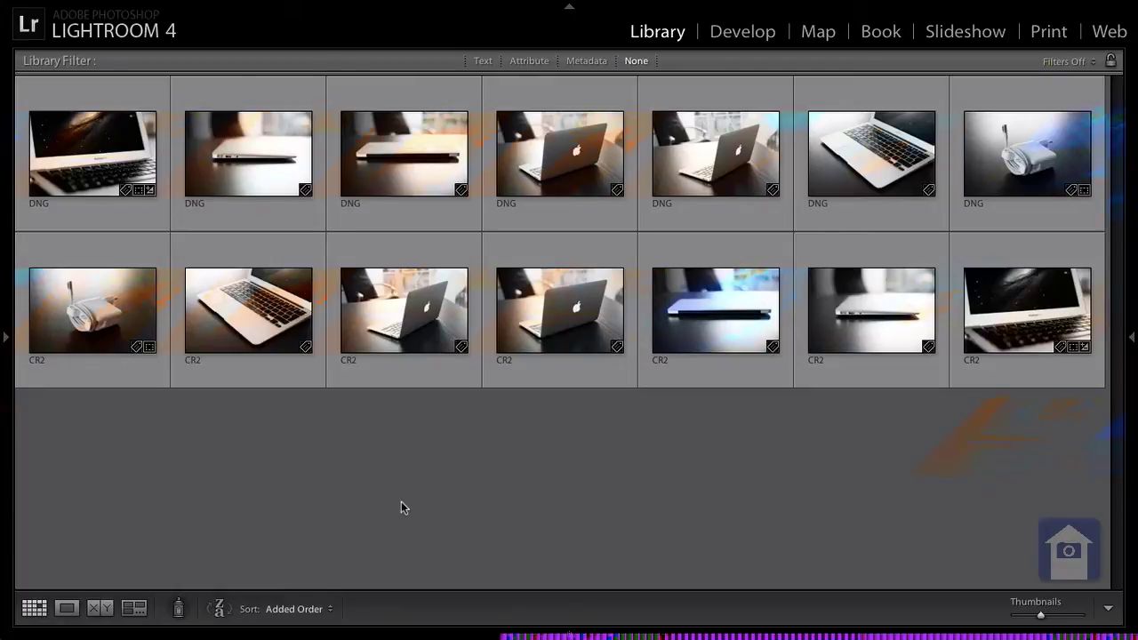
Step: Quit Lightroom without backing up the catalog, and permanently delete LR4RC2cat Previews.lrdata in Finder
key("super+q")
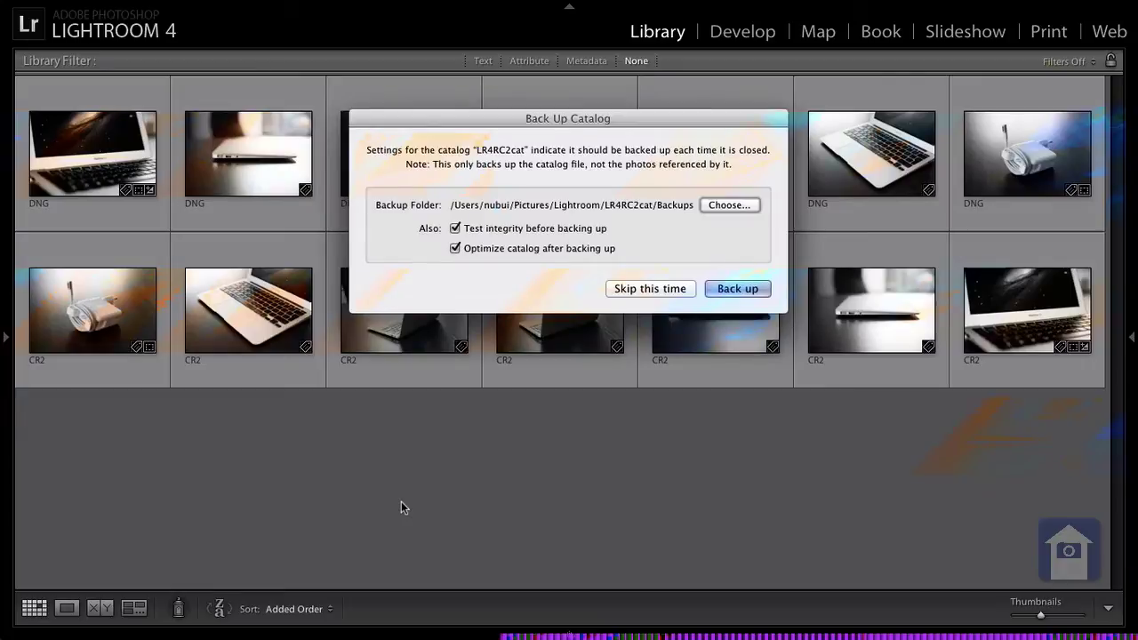
left_click(647, 288)
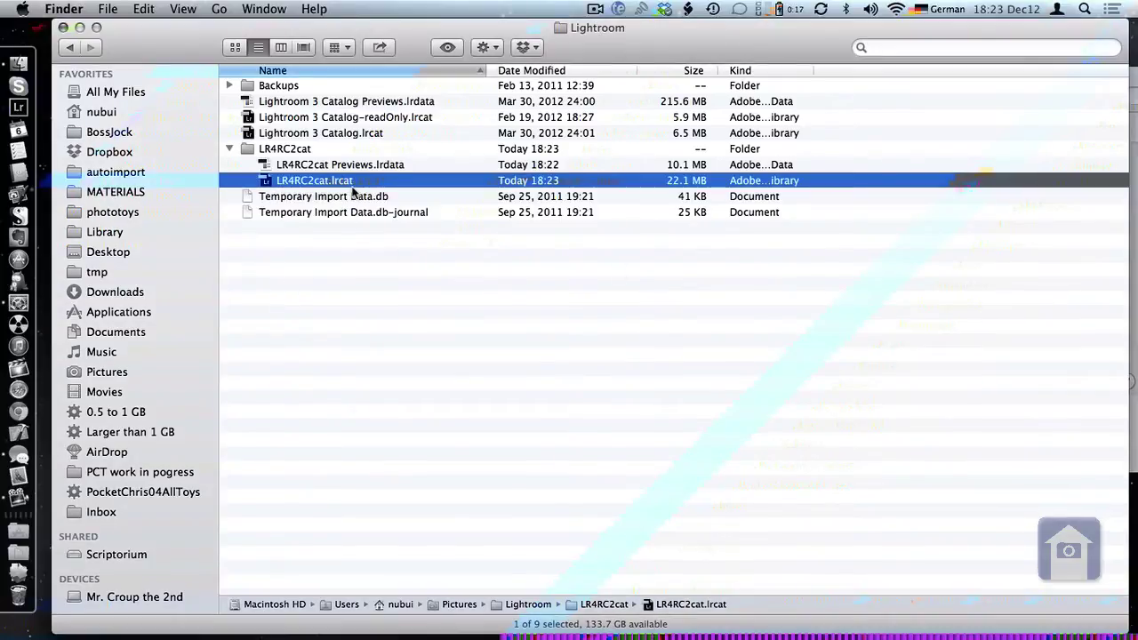
left_click(371, 166)
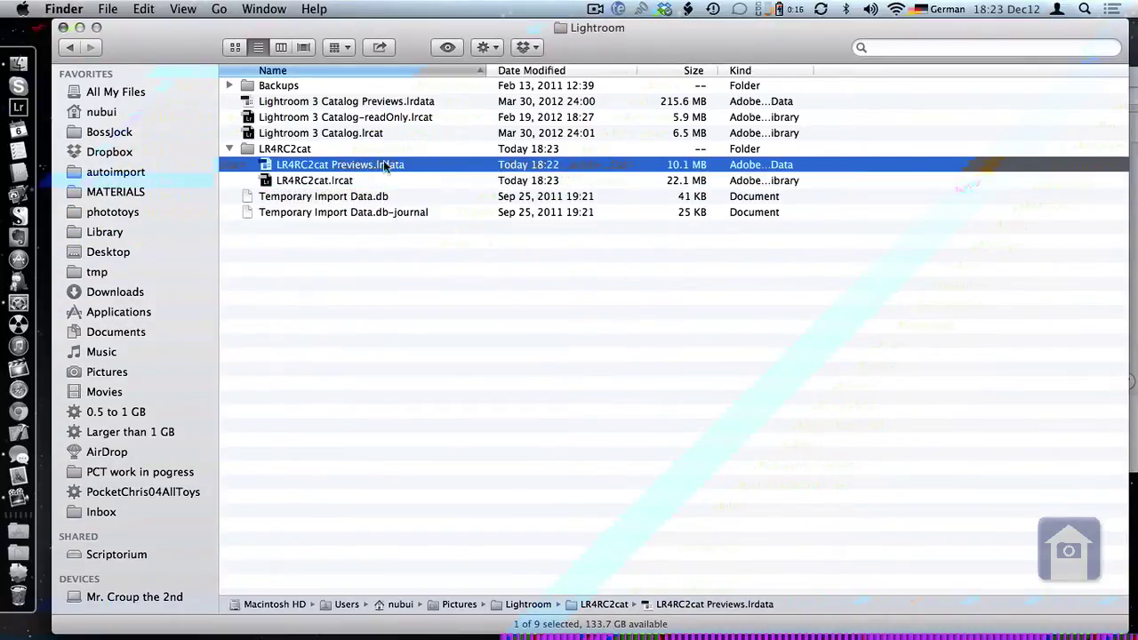
key("super+BackSpace")
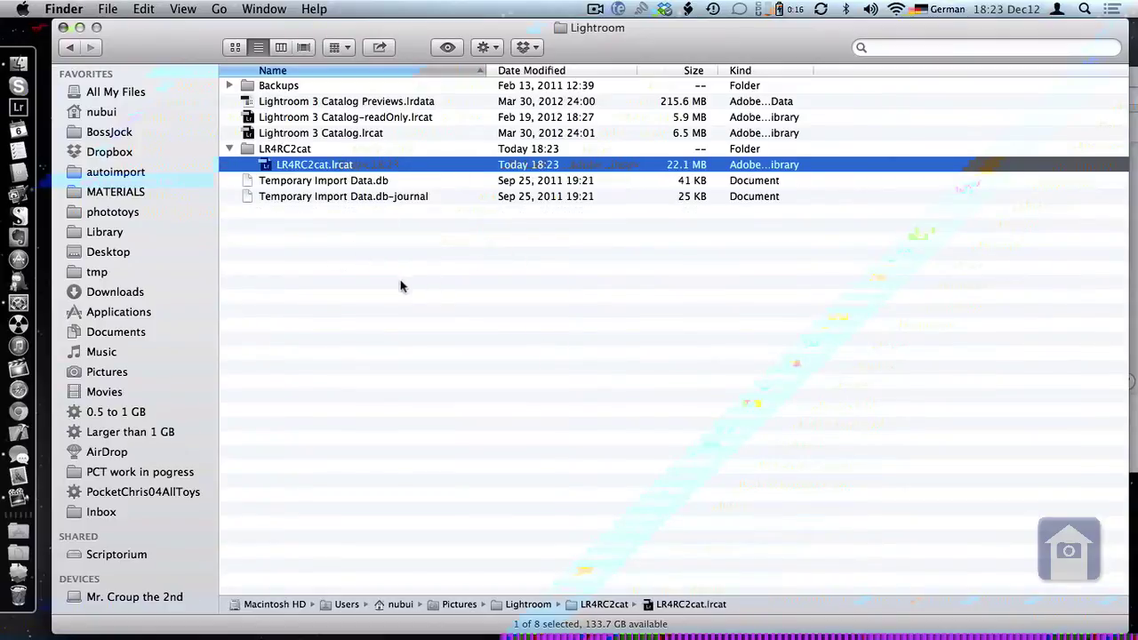
key("shift+super+BackSpace")
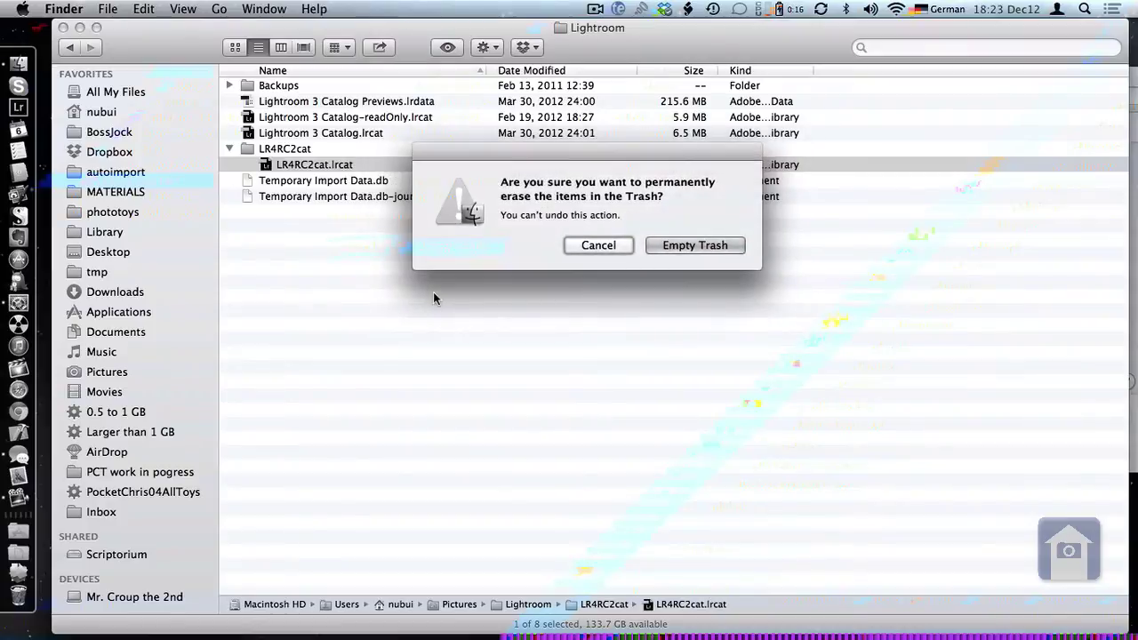
key("Return")
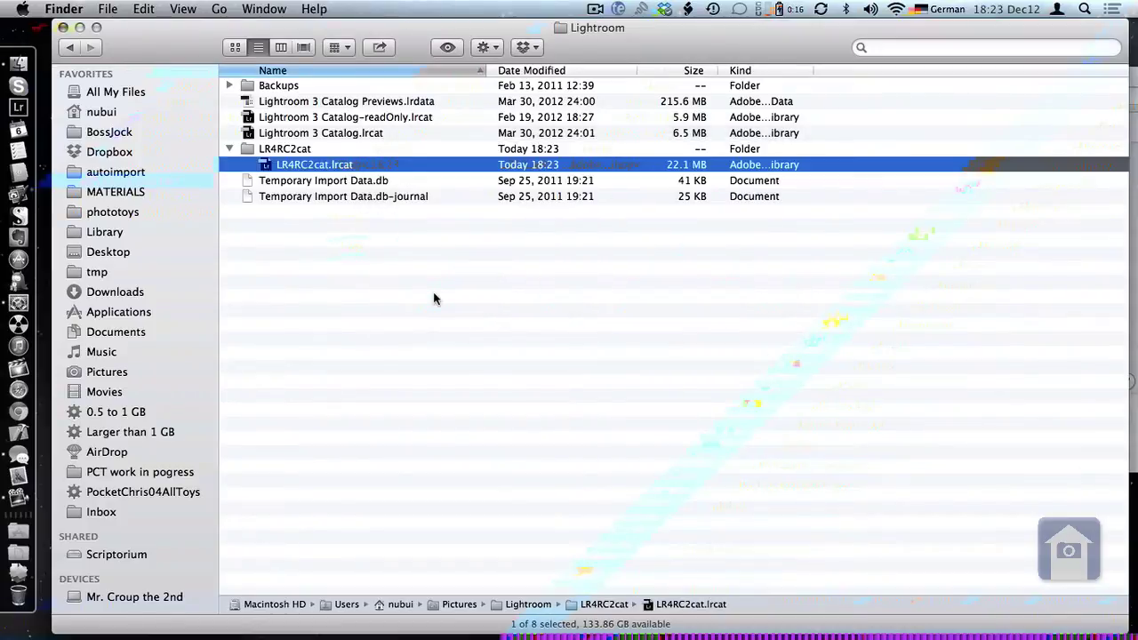
Step: Reopen Lightroom and render 1:1 previews for the seven DNG photos in the TEST collection
left_click(18, 107)
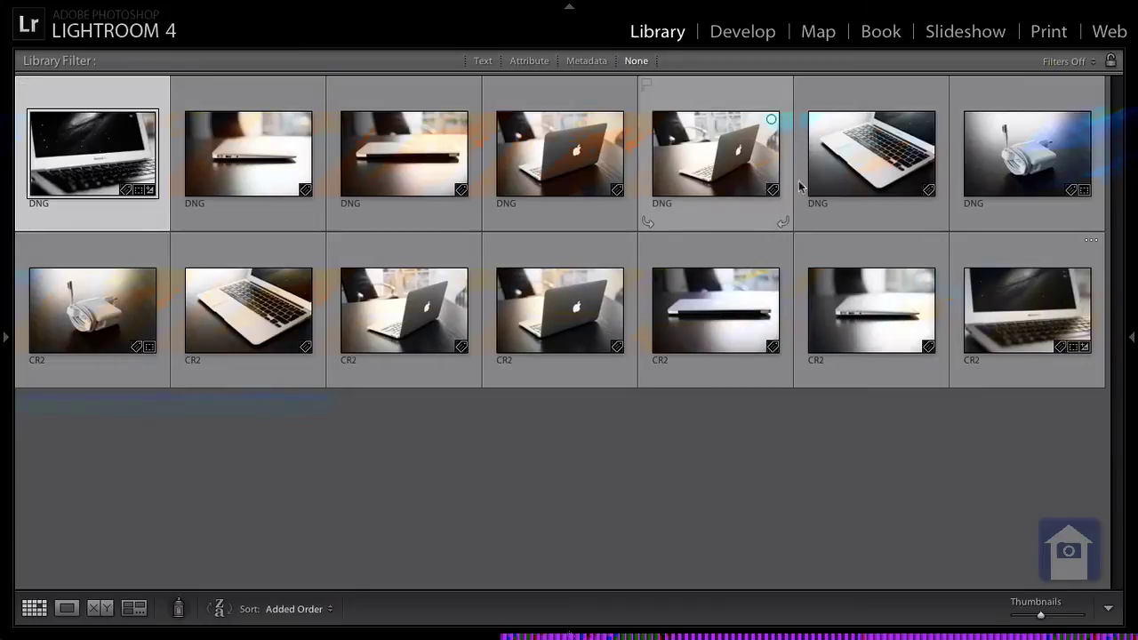
left_click(1023, 160, "shift")
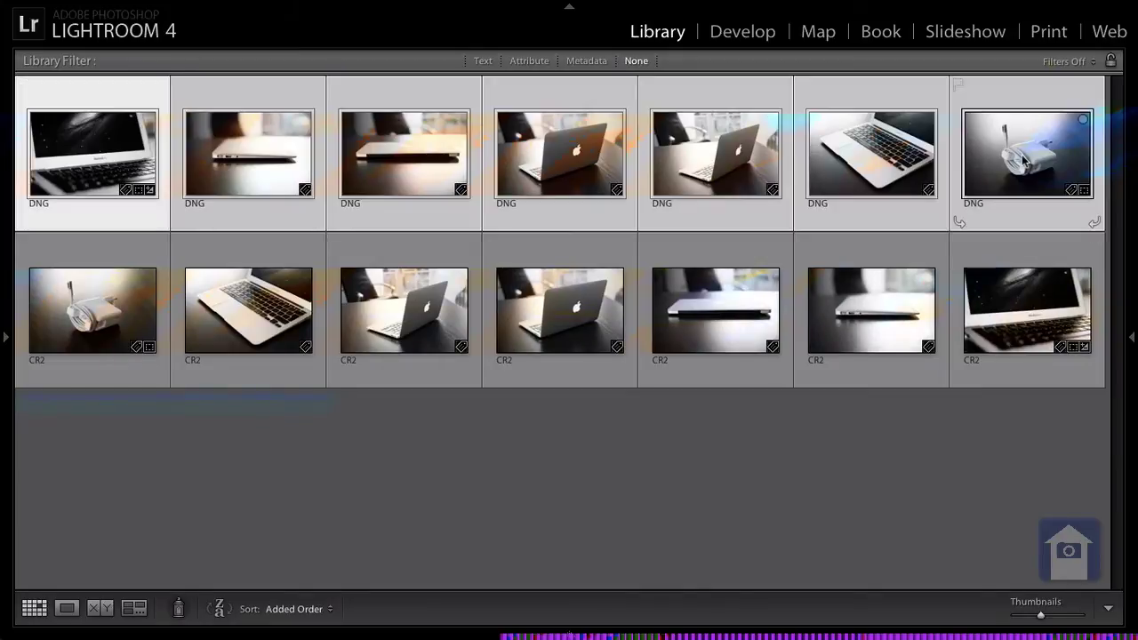
left_click(1022, 160)
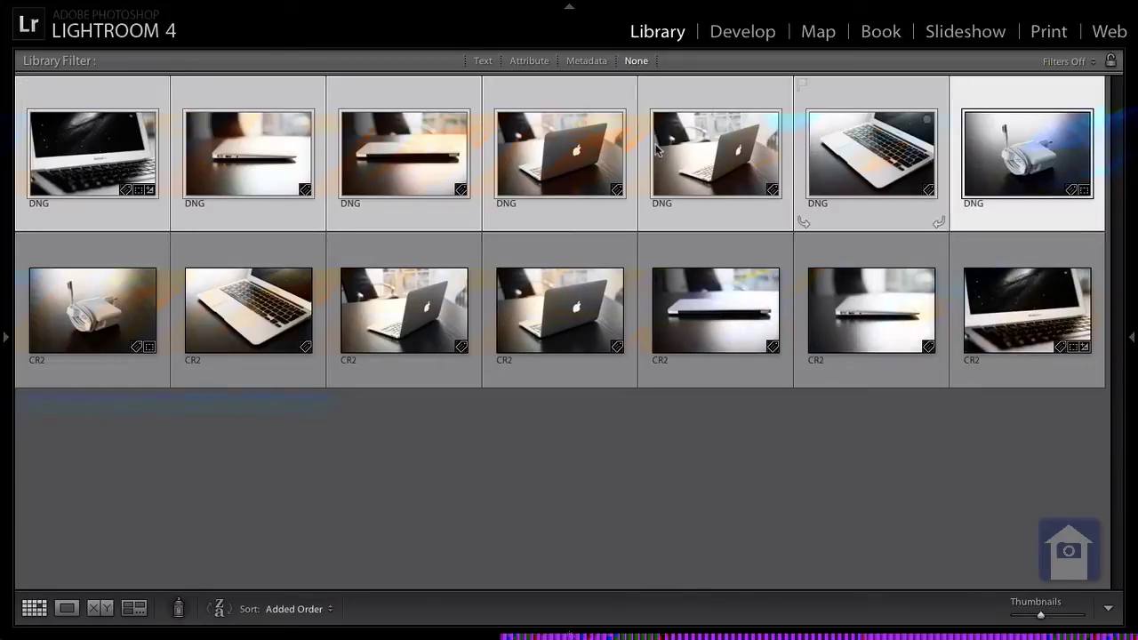
left_click(85, 173)
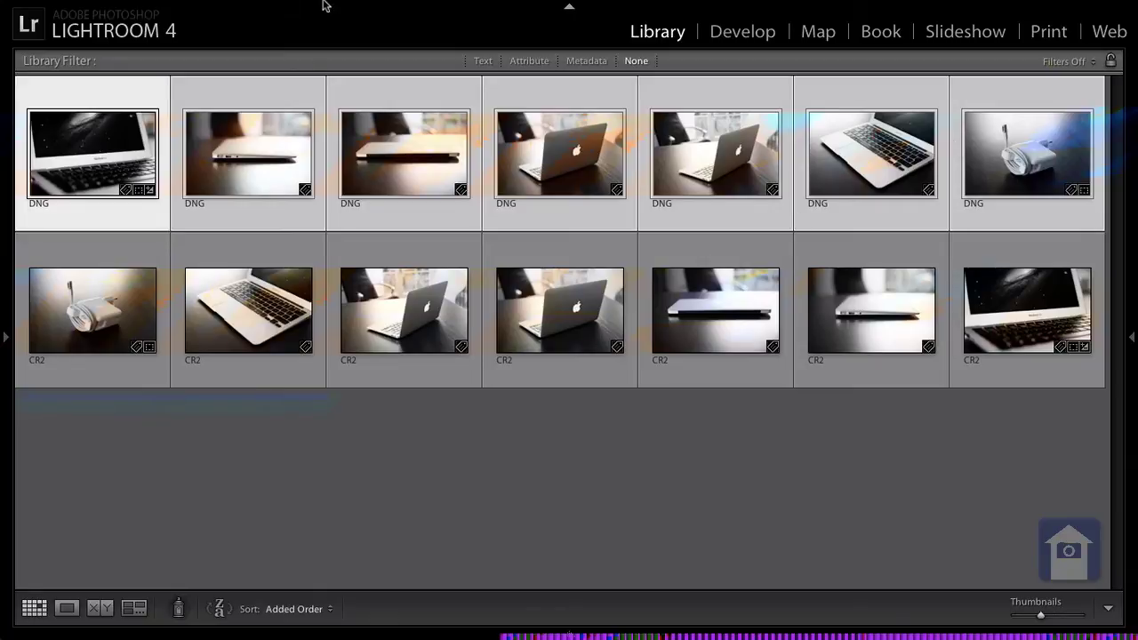
left_click(213, 9)
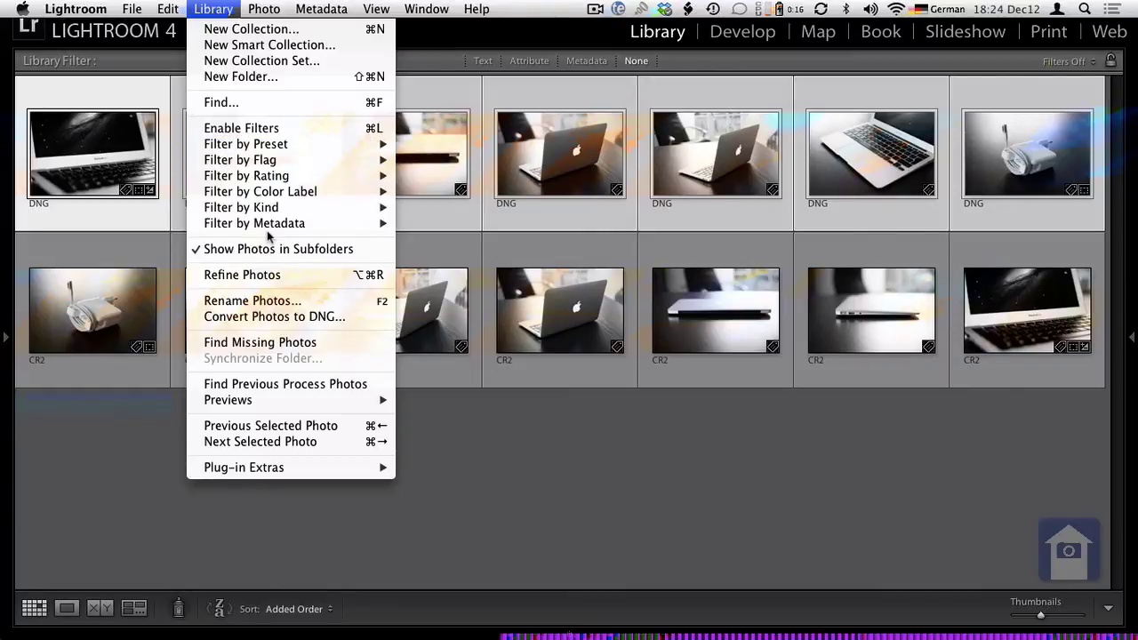
mouse_move(283, 400)
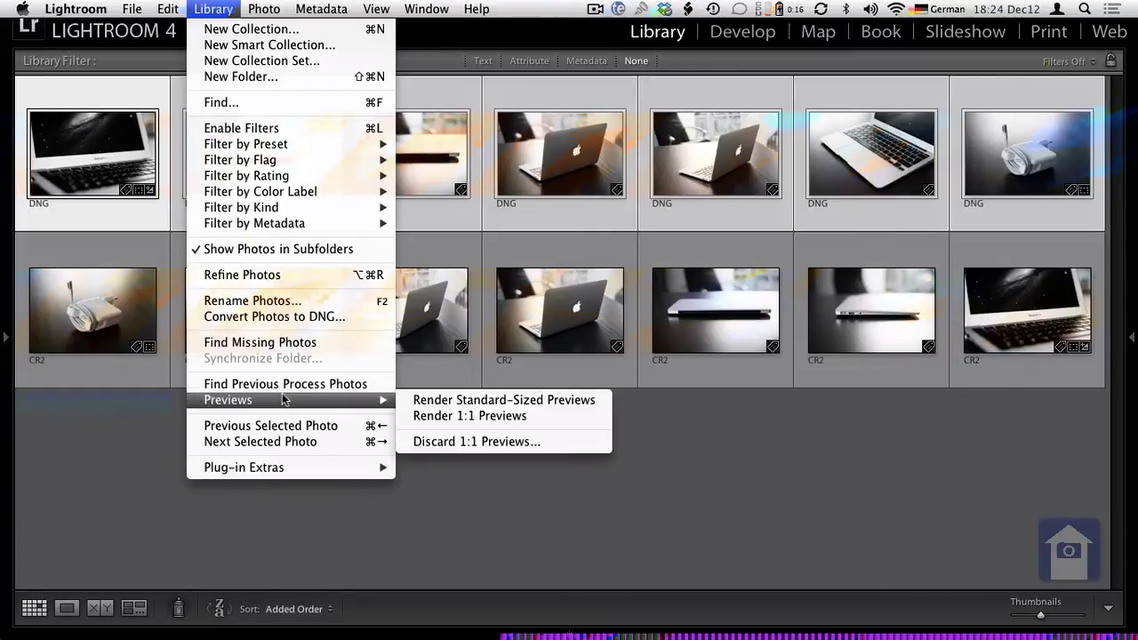
left_click(553, 416)
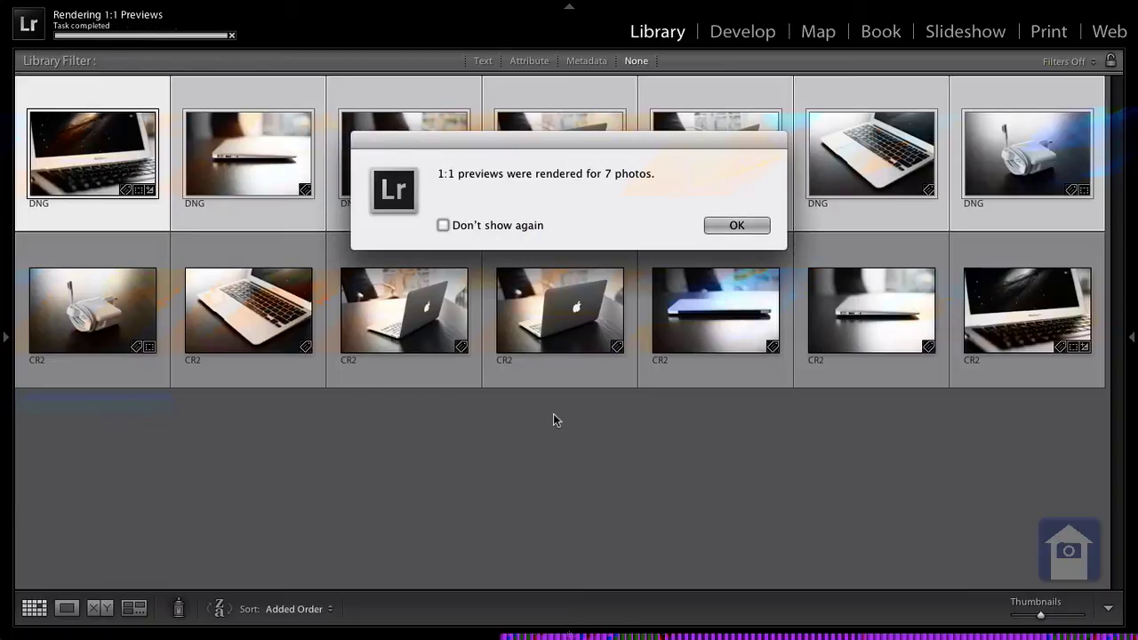
left_click(738, 226)
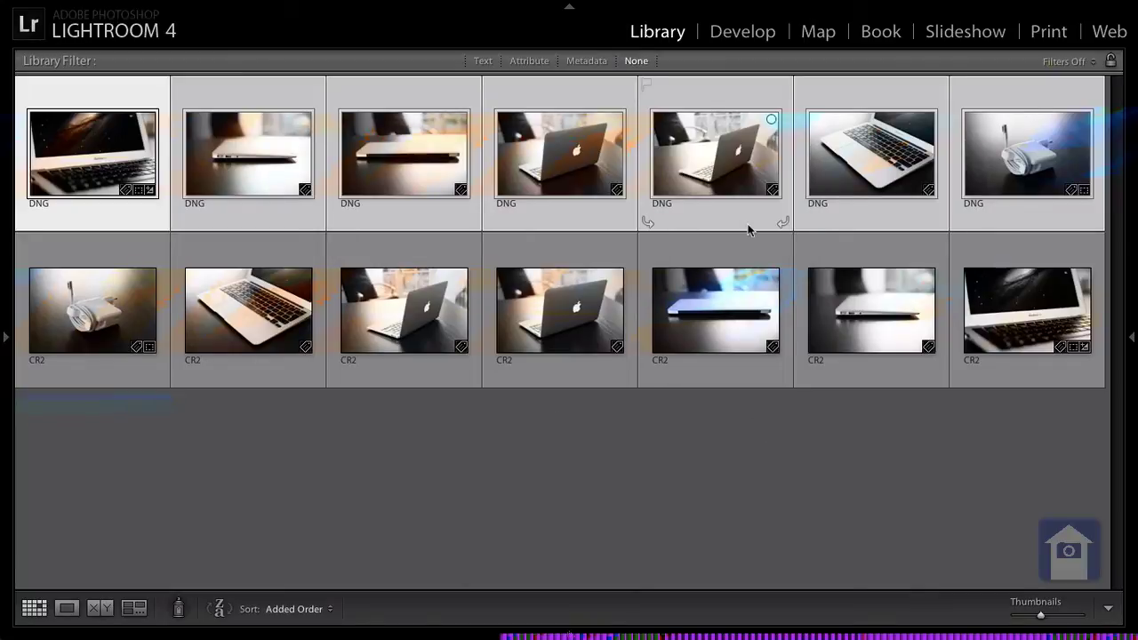
left_click(251, 488)
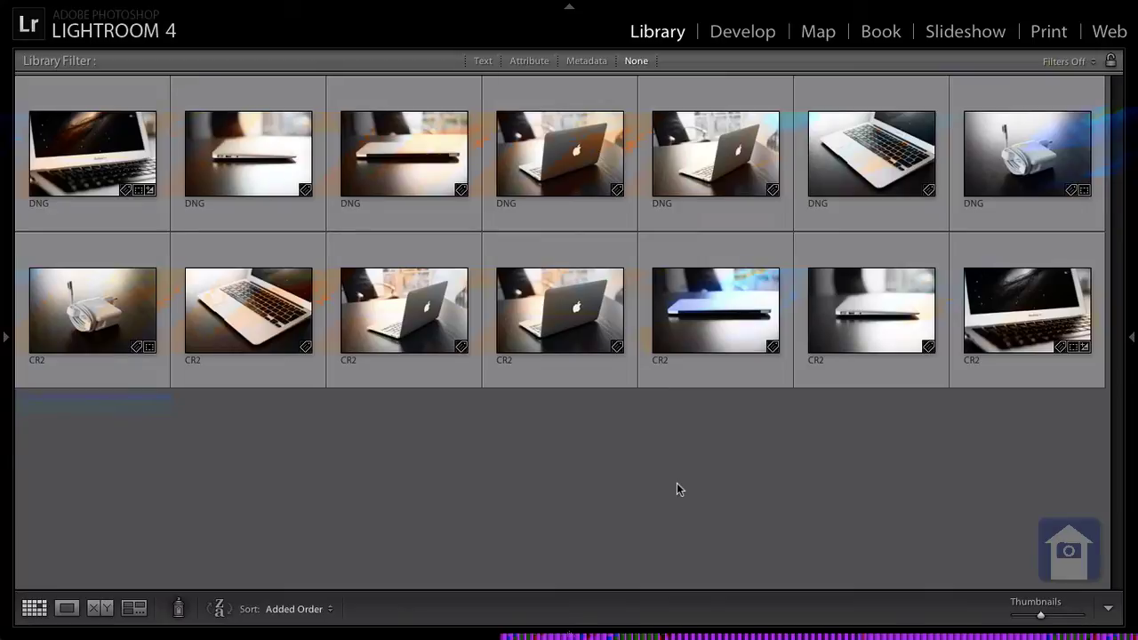
Step: Quit Lightroom again, skipping the catalog backup, and permanently erase the rebuilt LR4RC2cat Previews.lrdata file in Finder
key("super+q")
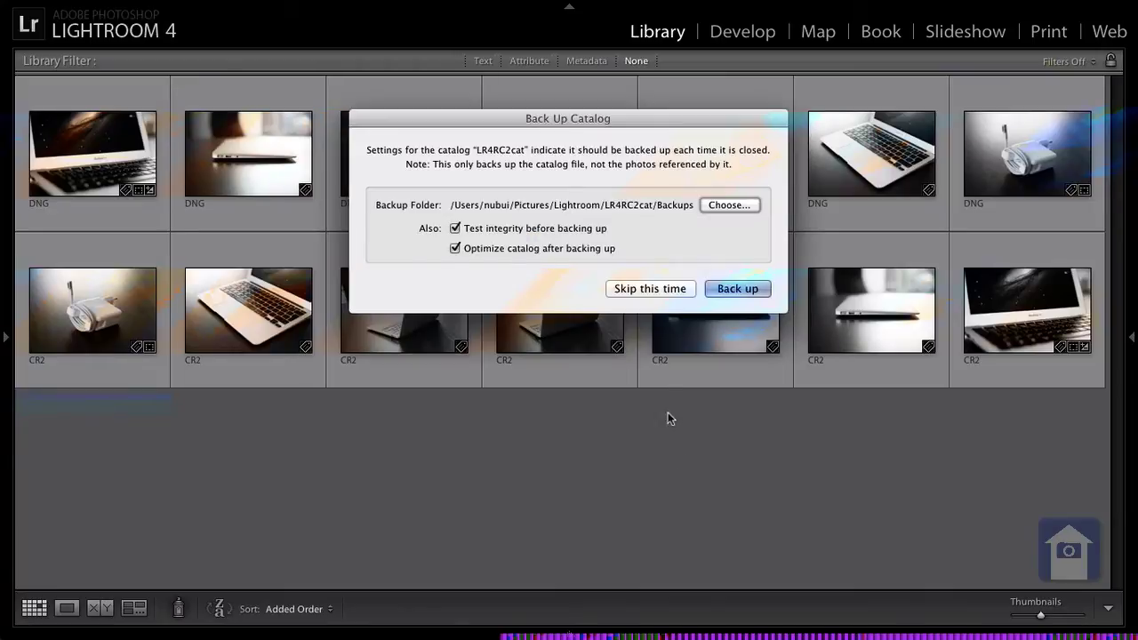
left_click(662, 289)
left_click(415, 165)
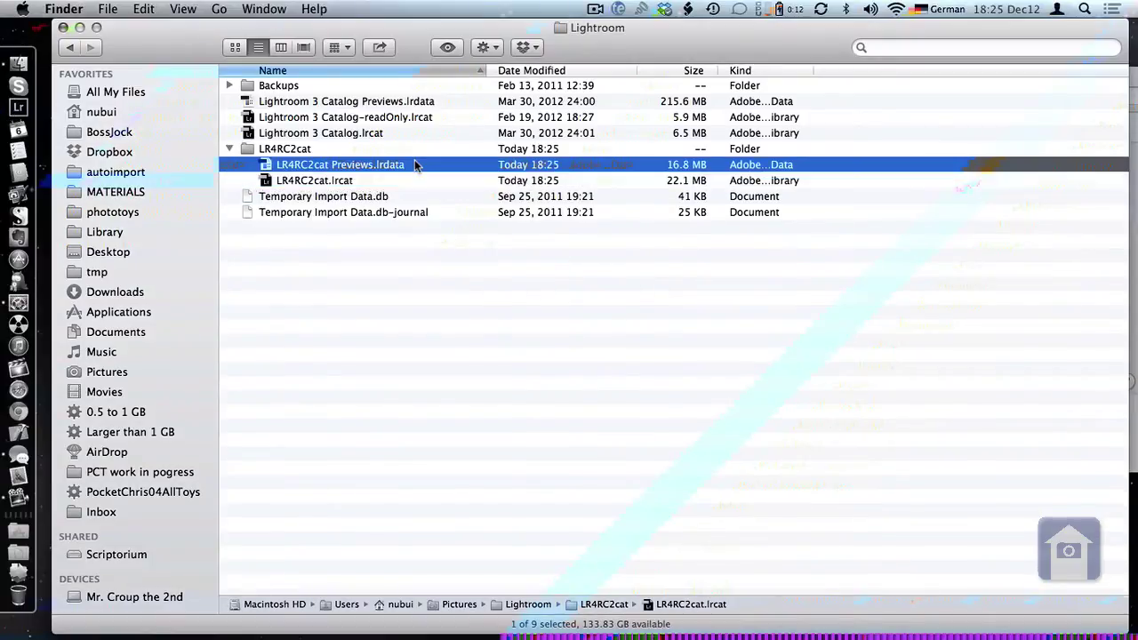
key("super+BackSpace")
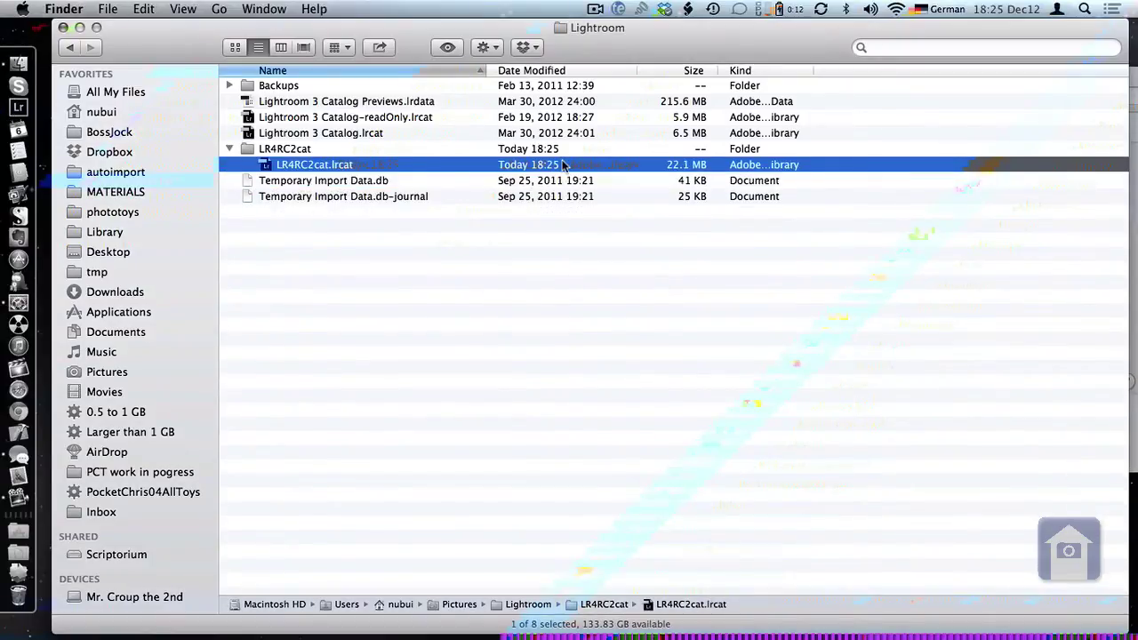
key("shift+super+BackSpace")
key("Return")
left_click(19, 108)
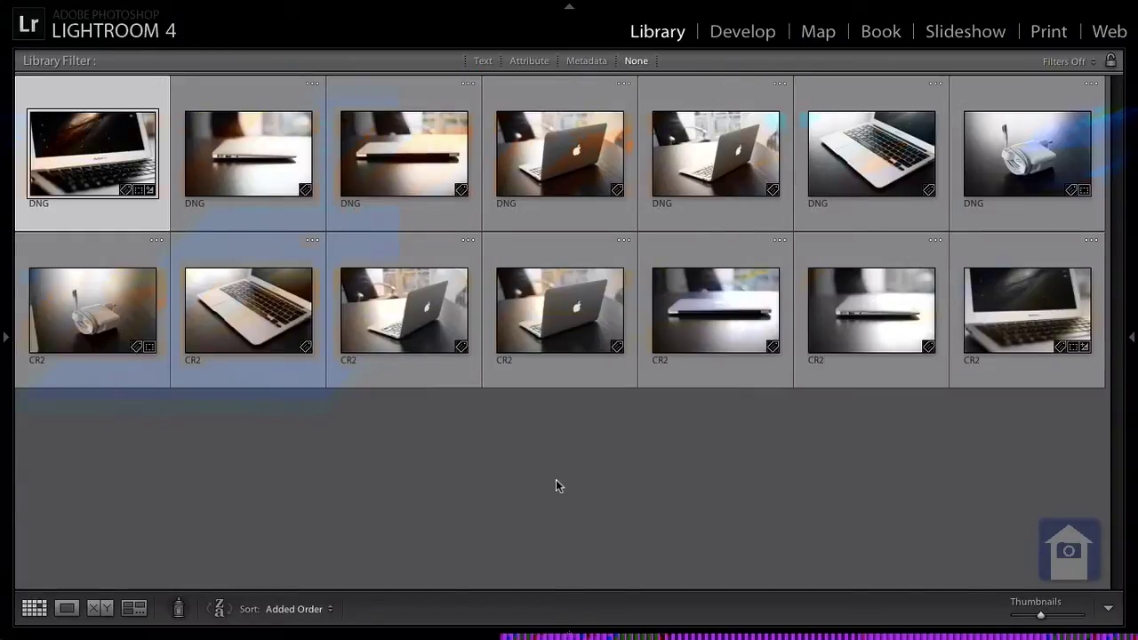
left_click(557, 481)
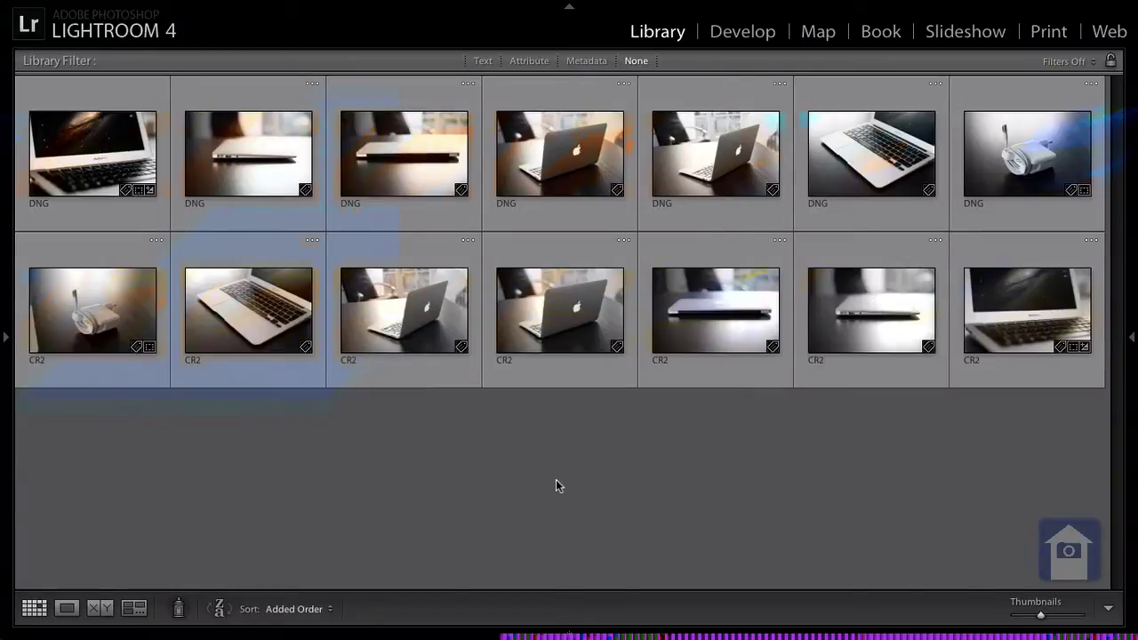
left_click(1005, 322)
left_click(132, 304, "shift")
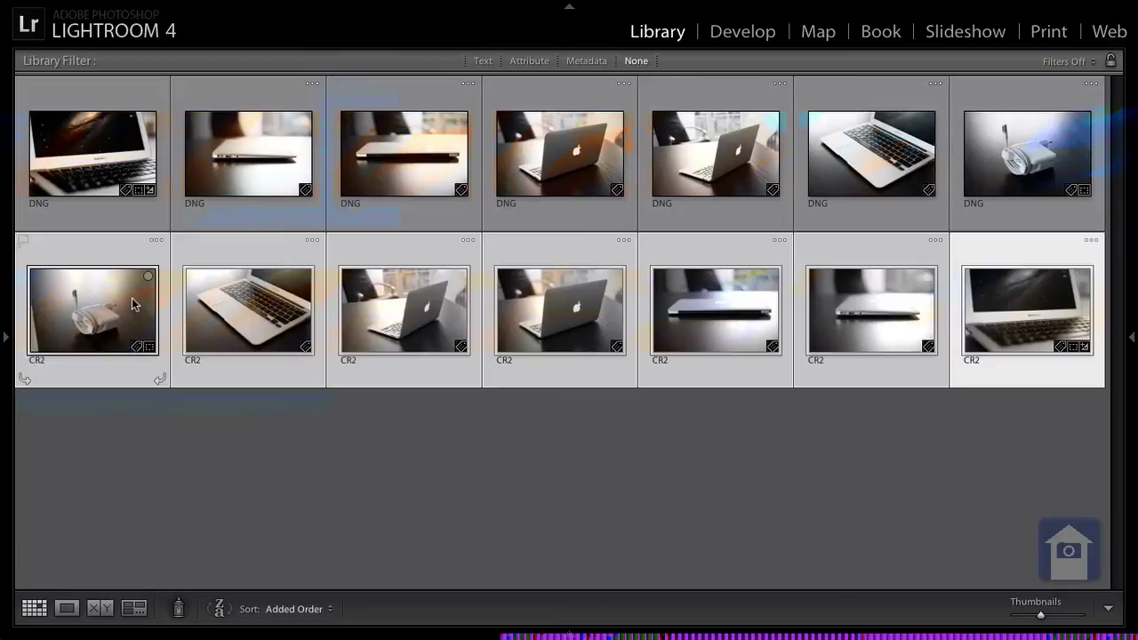
left_click(132, 304)
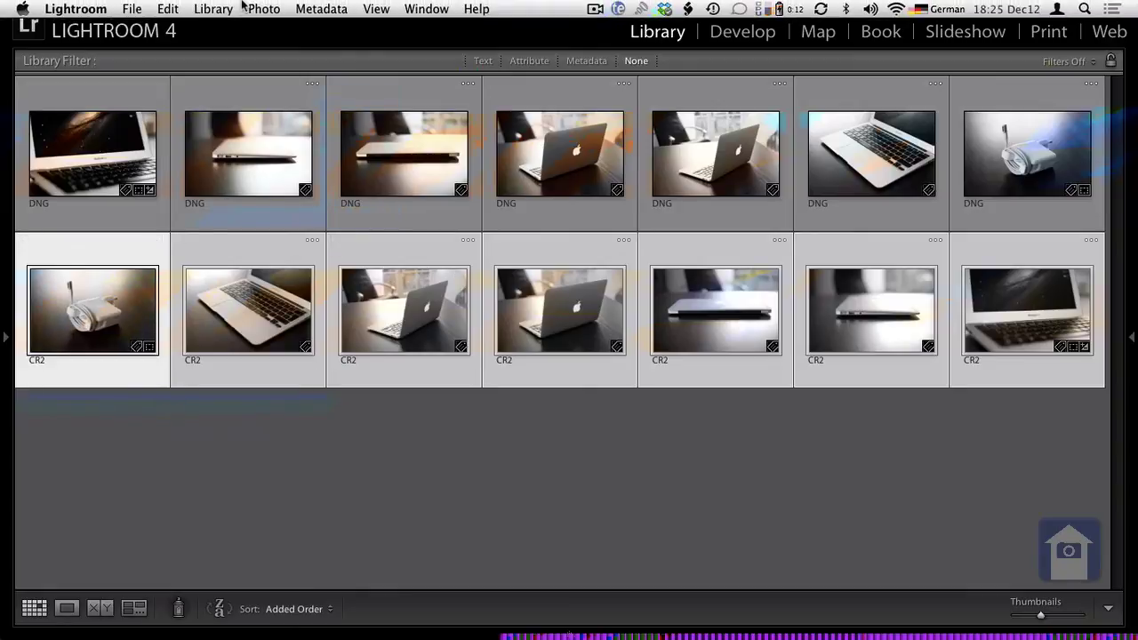
left_click(214, 8)
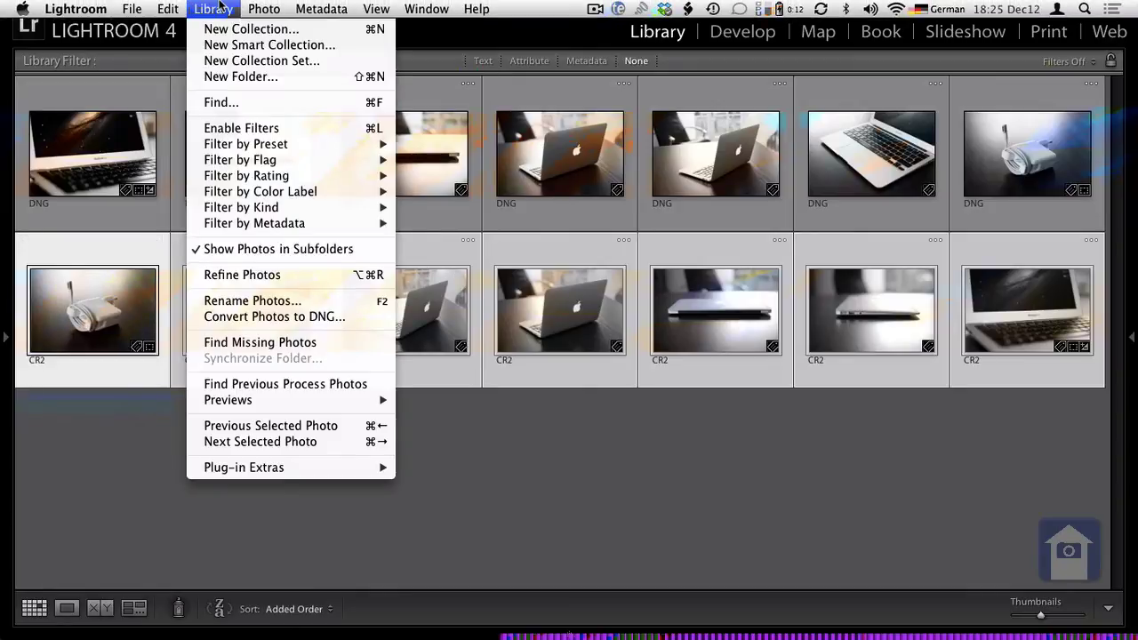
mouse_move(277, 399)
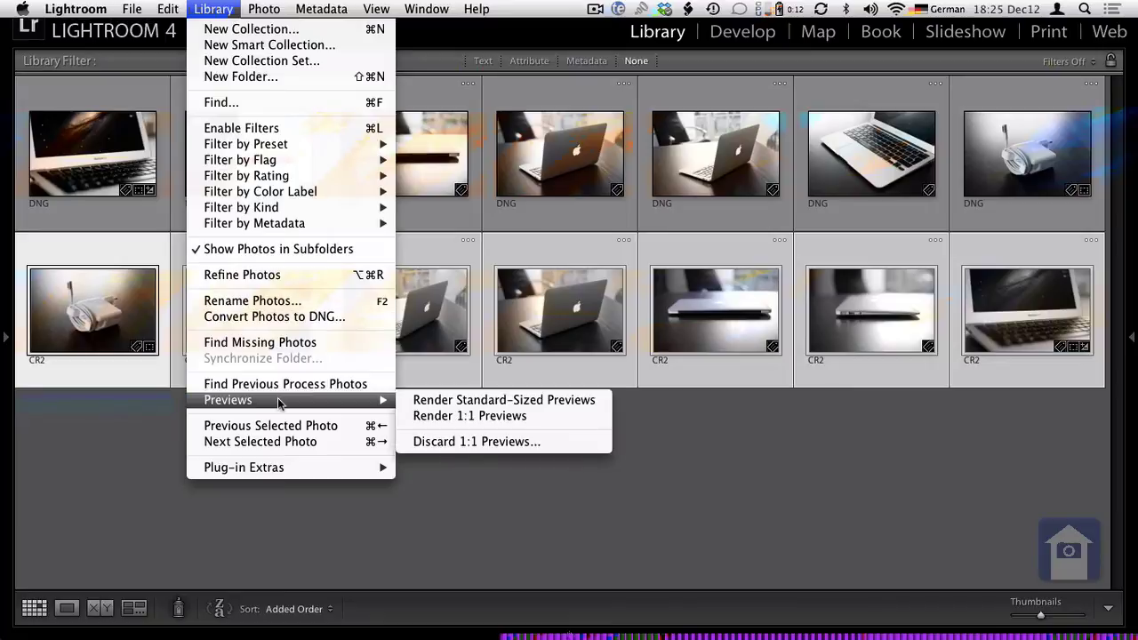
left_click(475, 416)
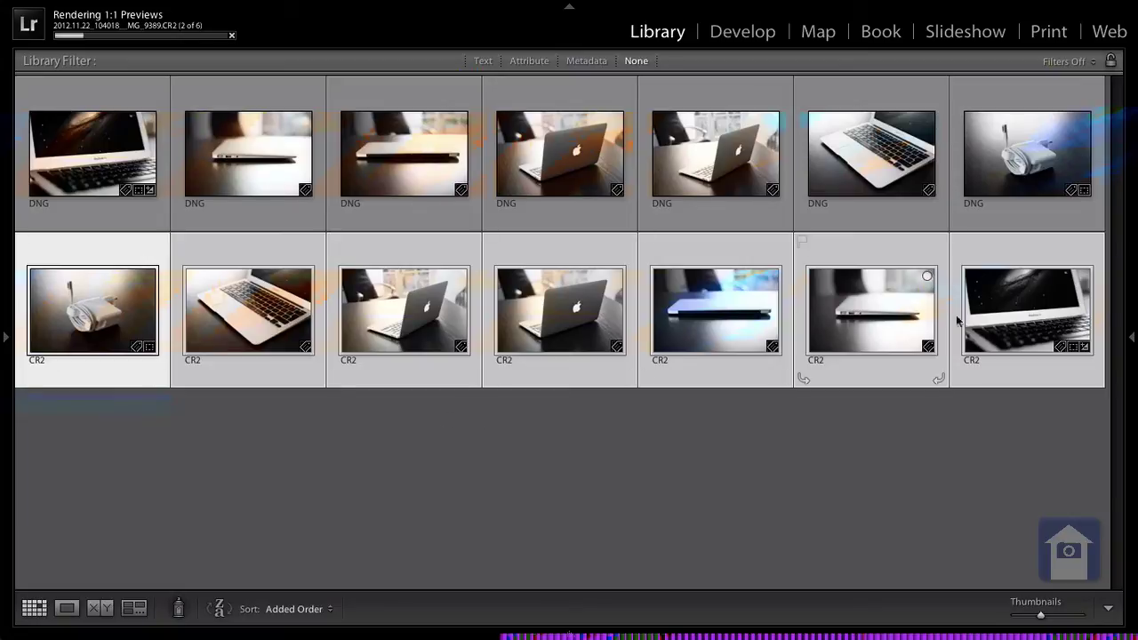
left_click(231, 39)
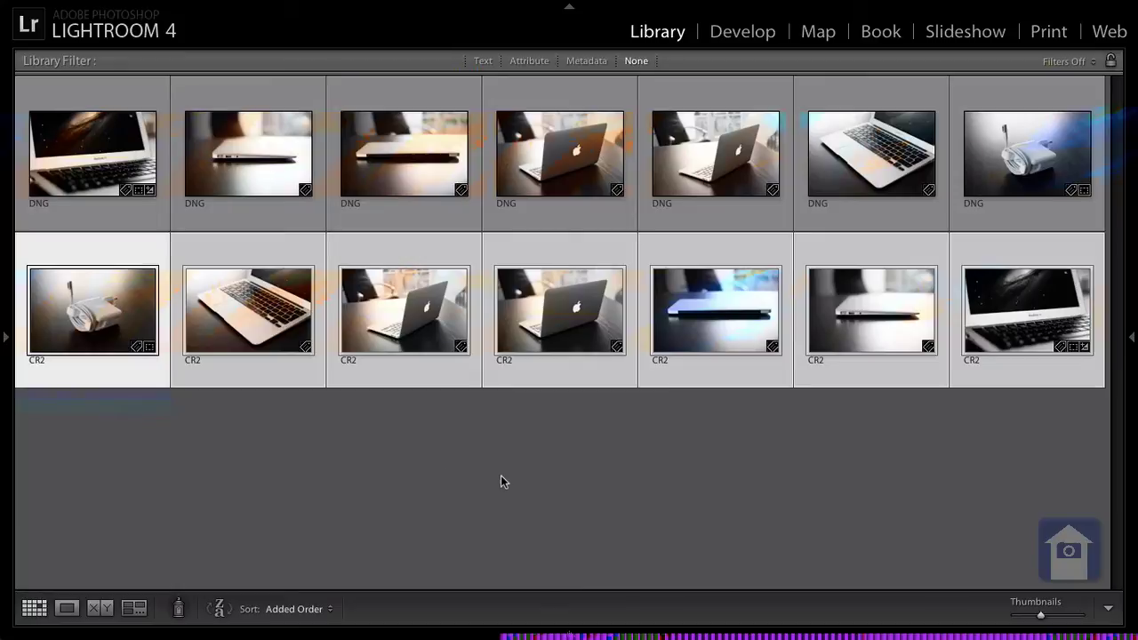
Step: Quit Lightroom without backing up the catalog, and permanently delete LR4RC2cat Previews.lrdata in Finder
key("super+q")
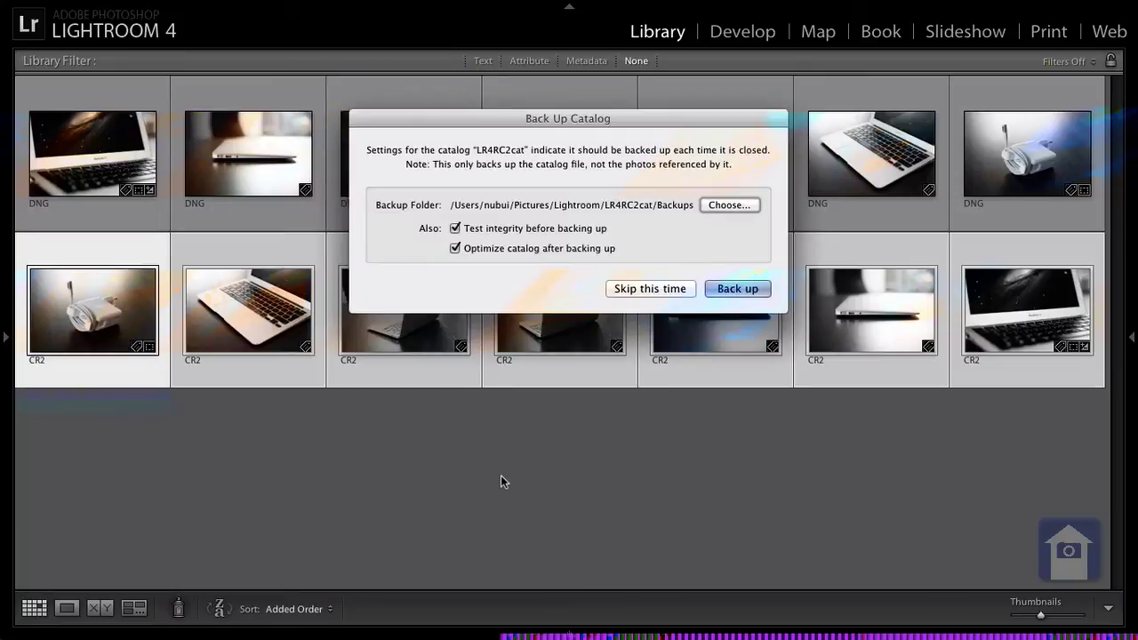
left_click(651, 288)
left_click(389, 164)
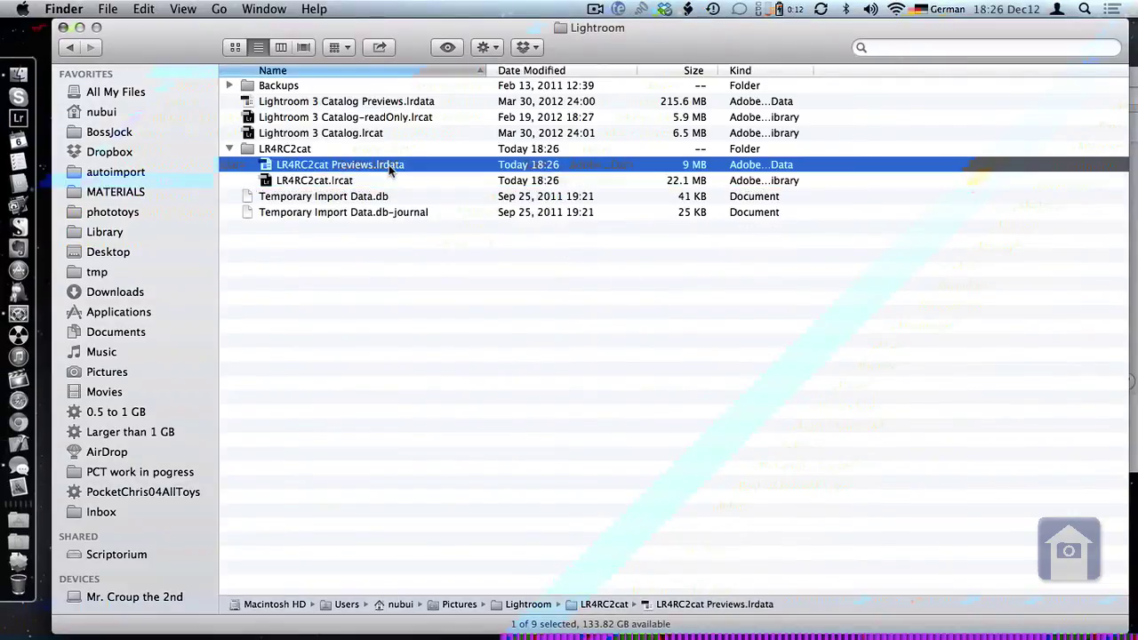
key("super+BackSpace")
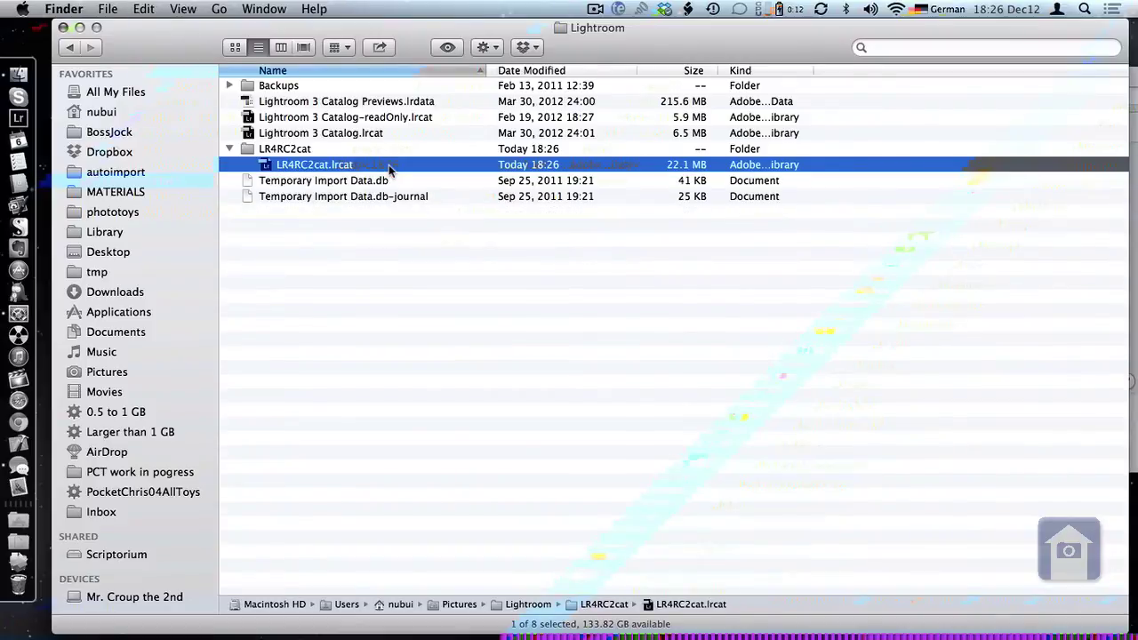
key("shift+super+BackSpace")
key("Return")
Step: Reopen Lightroom and render 1:1 previews for the seven CR2 photos, dismissing the completion message
left_click(17, 119)
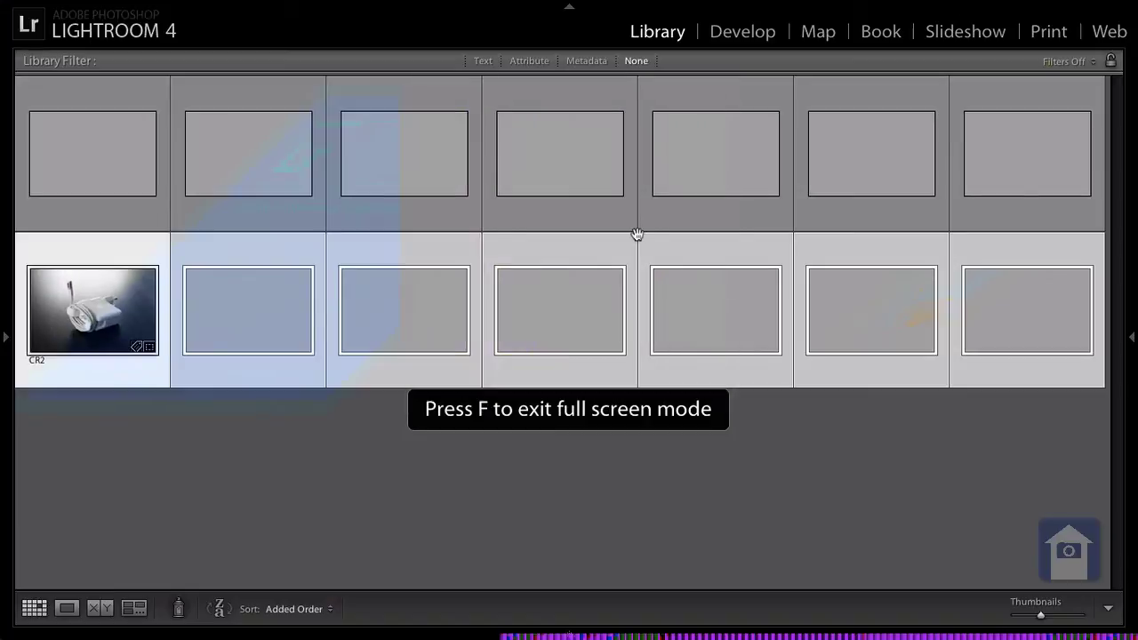
left_click(663, 506)
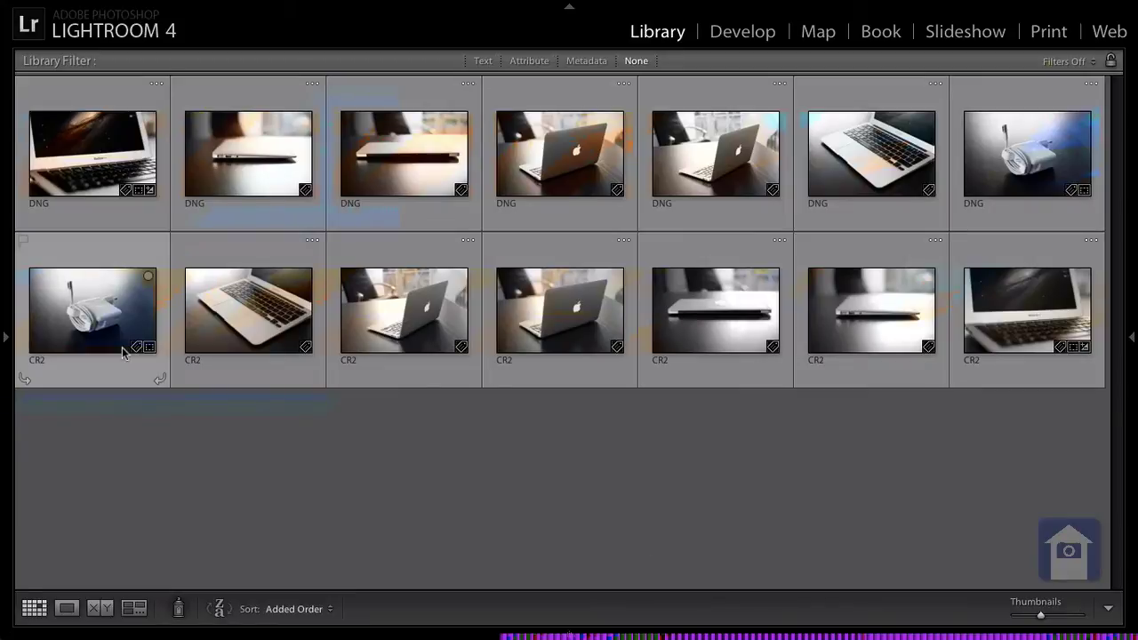
left_click(79, 307)
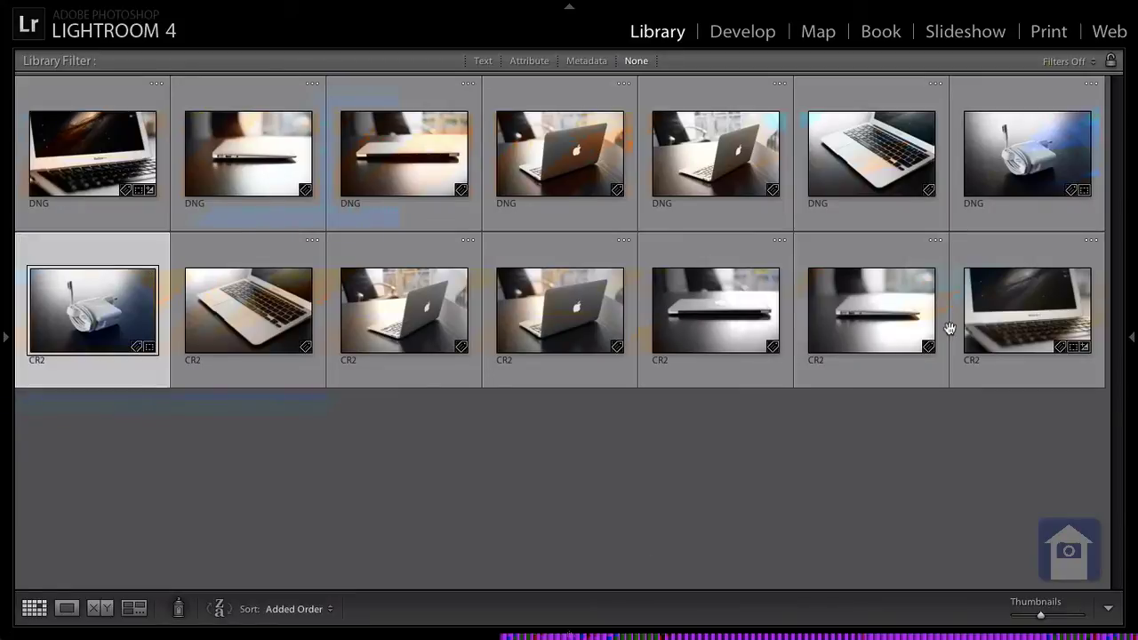
left_click(1018, 335, "shift")
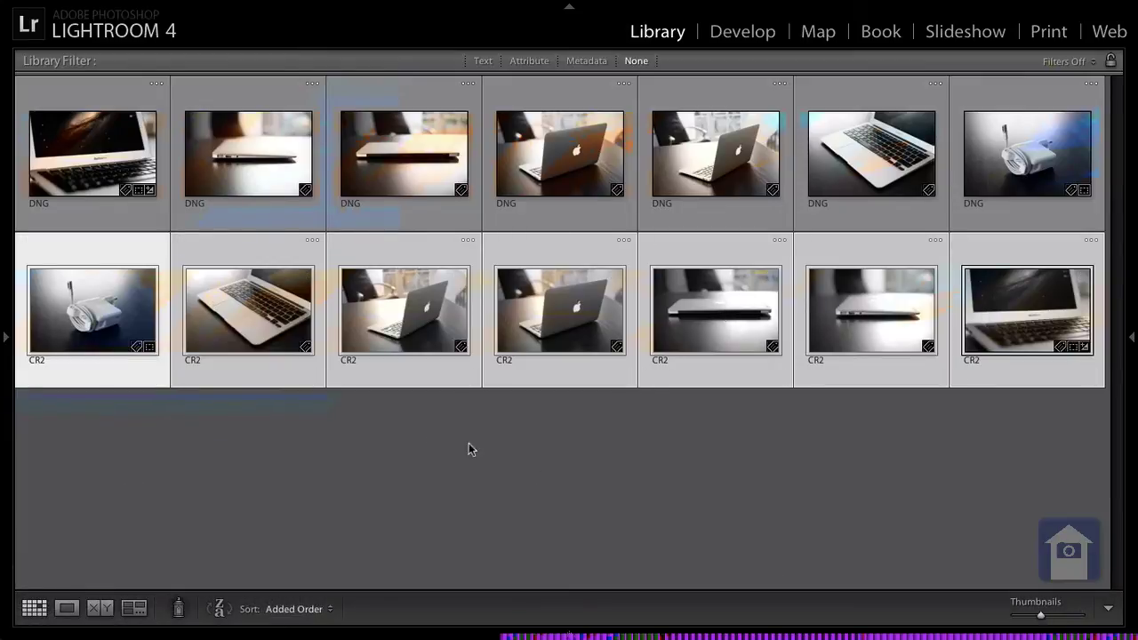
left_click(207, 8)
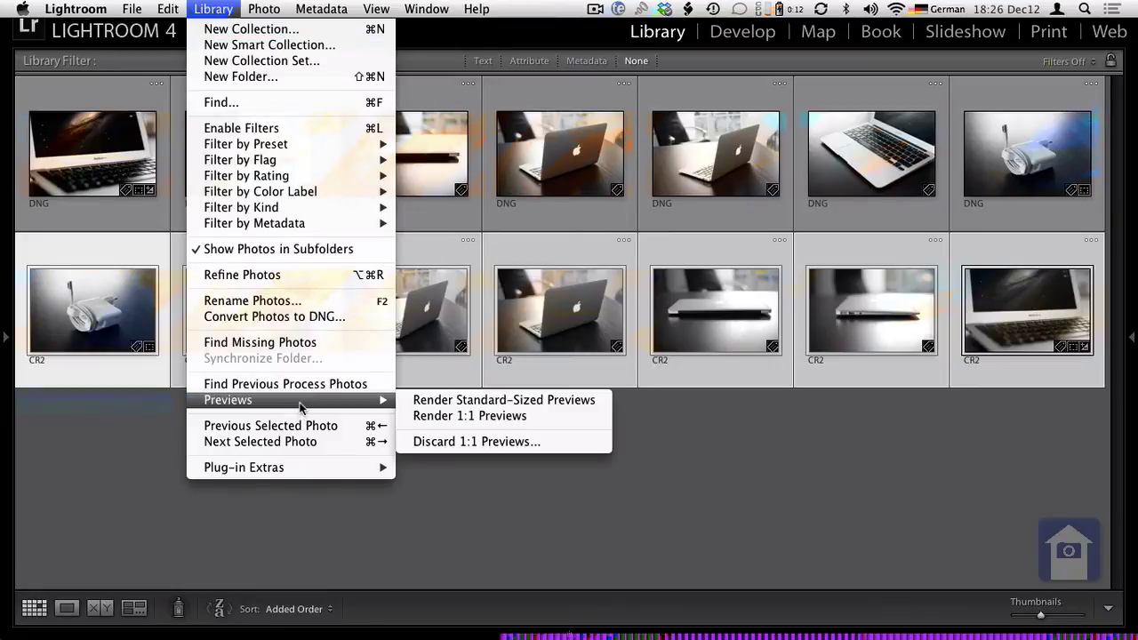
left_click(452, 415)
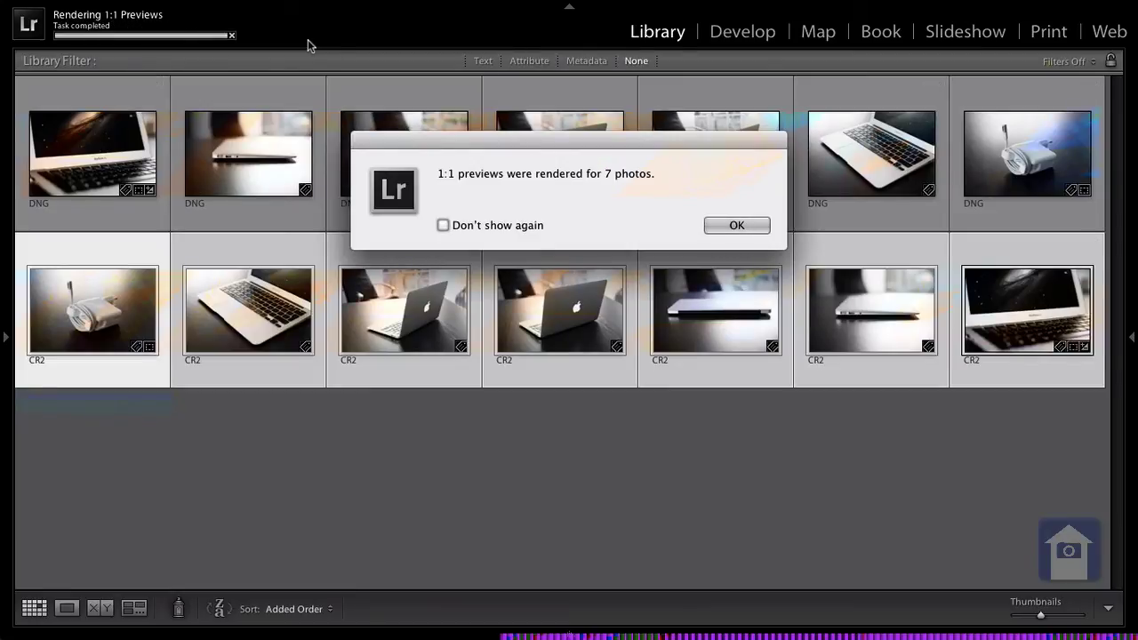
key("Return")
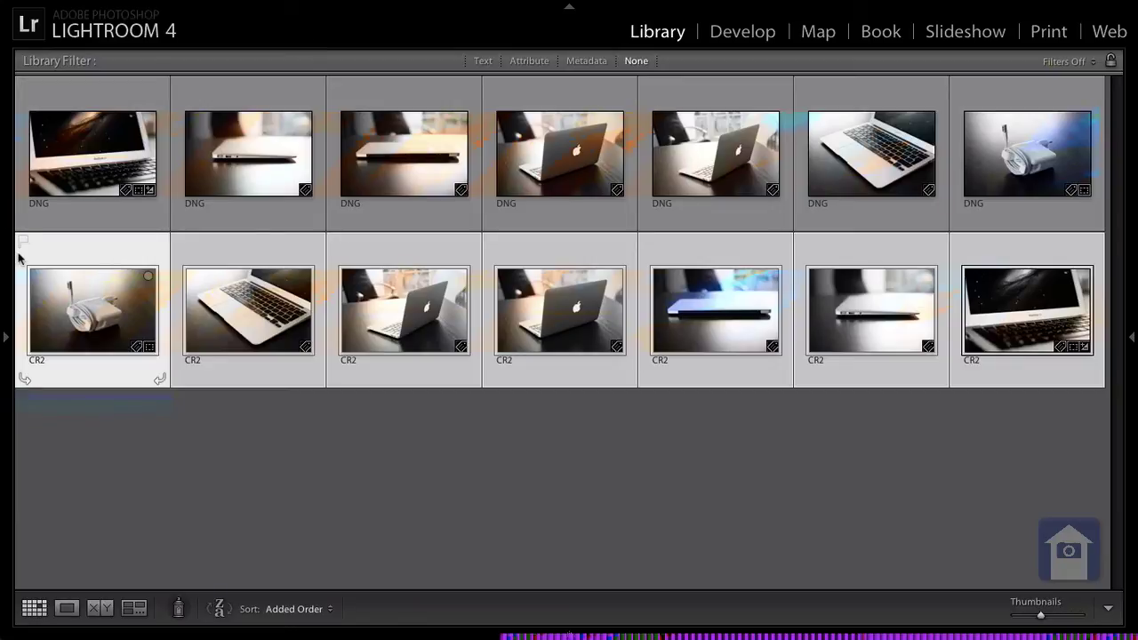
Step: Render 1:1 previews for the seven DNG photos only, and dismiss the completion message
left_click(502, 579)
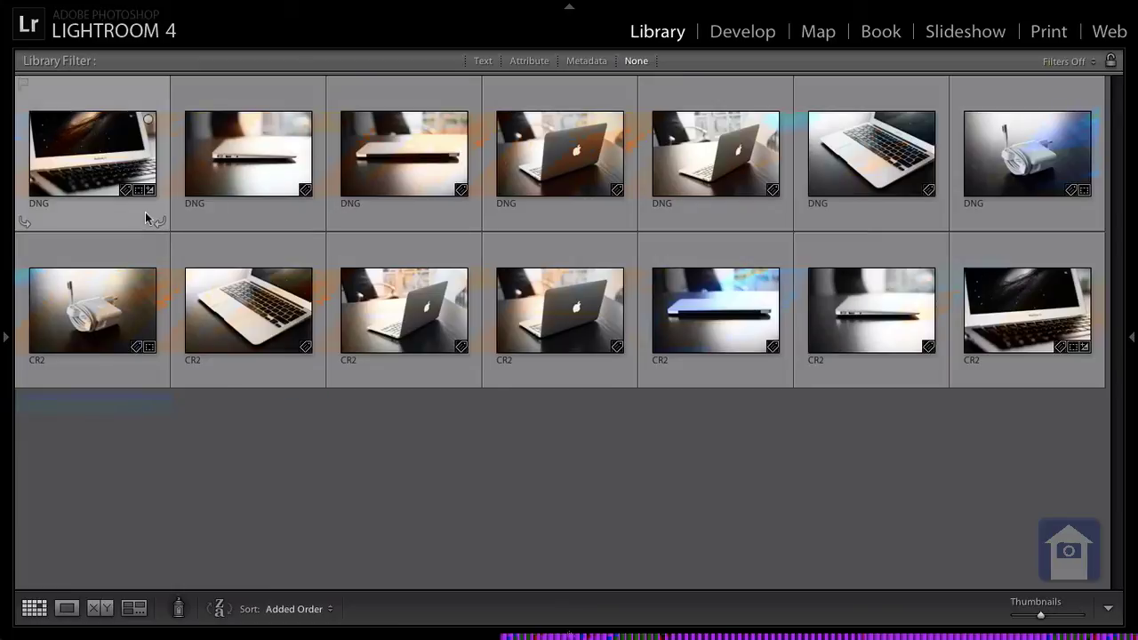
left_click(98, 163)
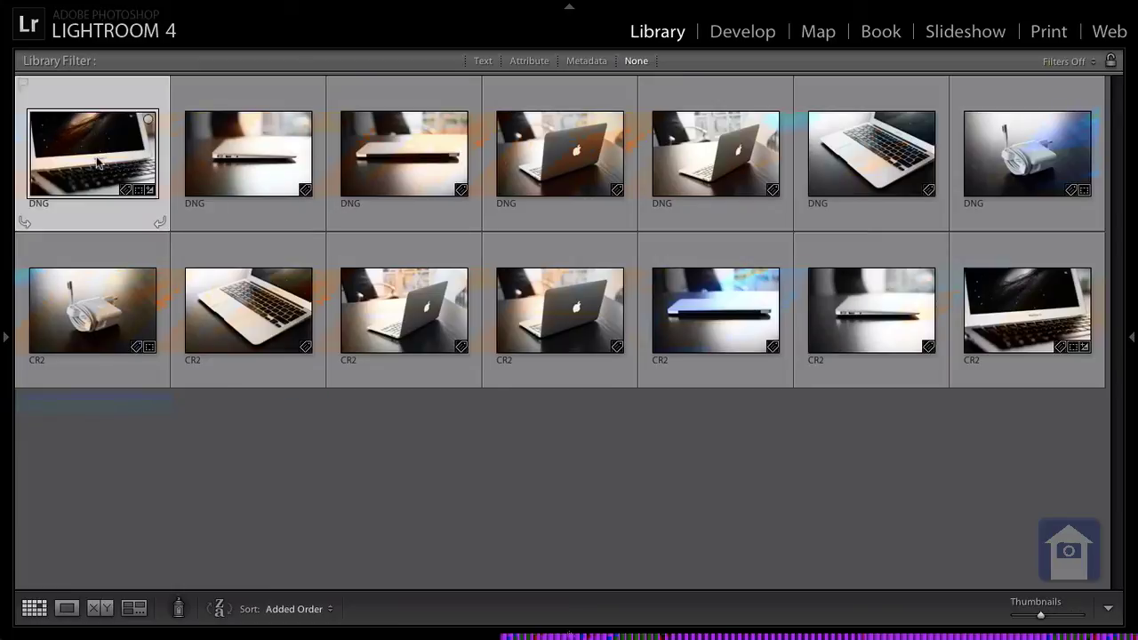
left_click(1022, 163, "shift")
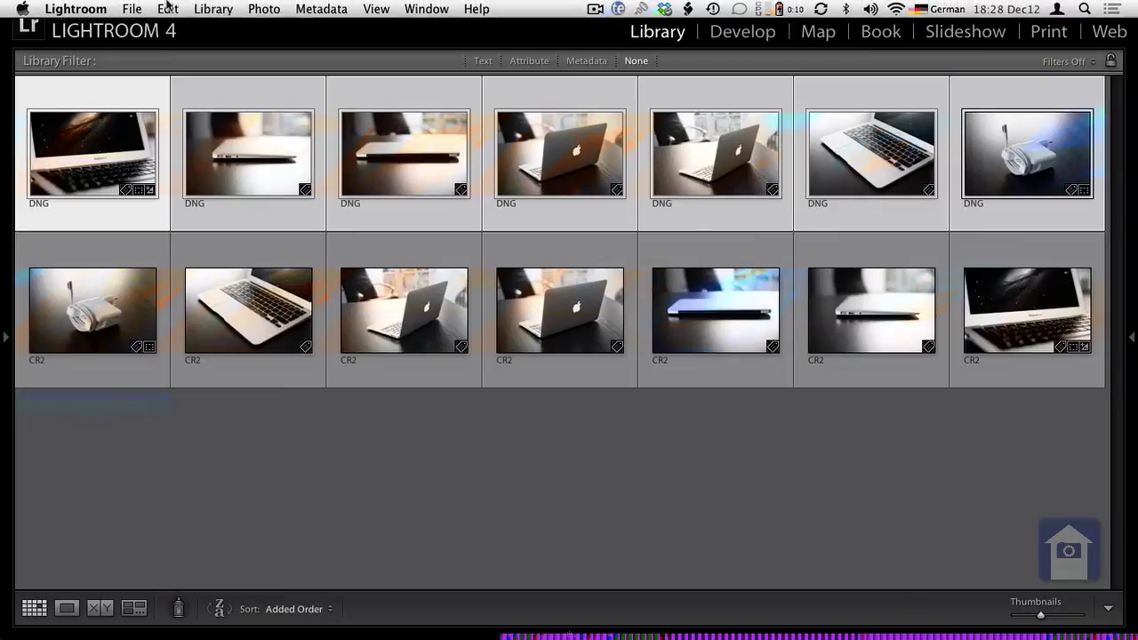
left_click(211, 8)
mouse_move(370, 402)
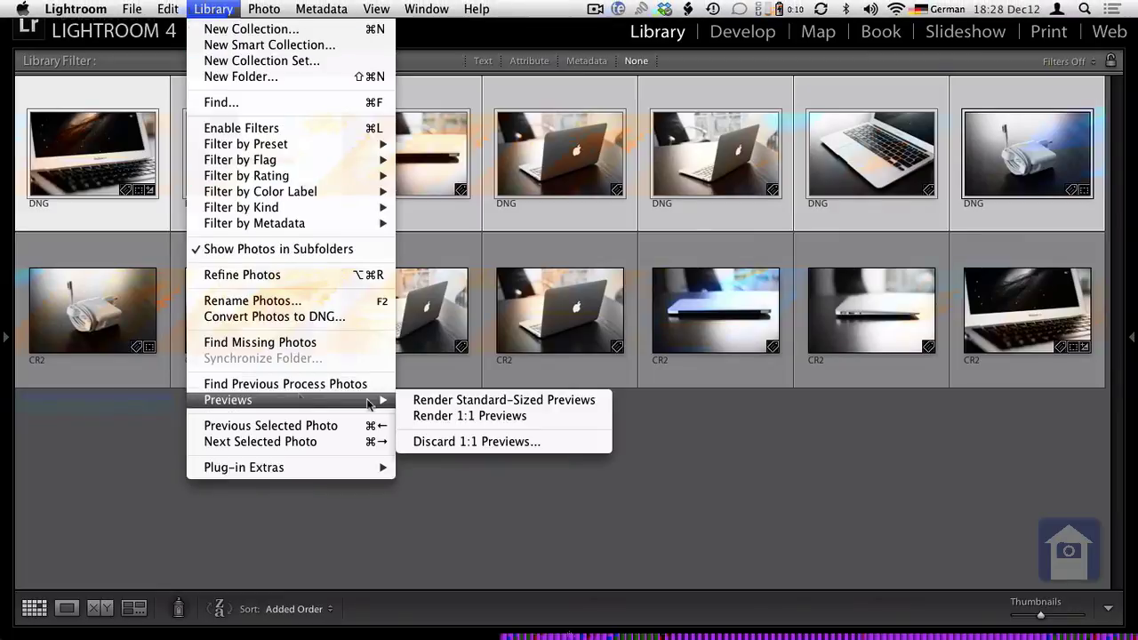
left_click(475, 417)
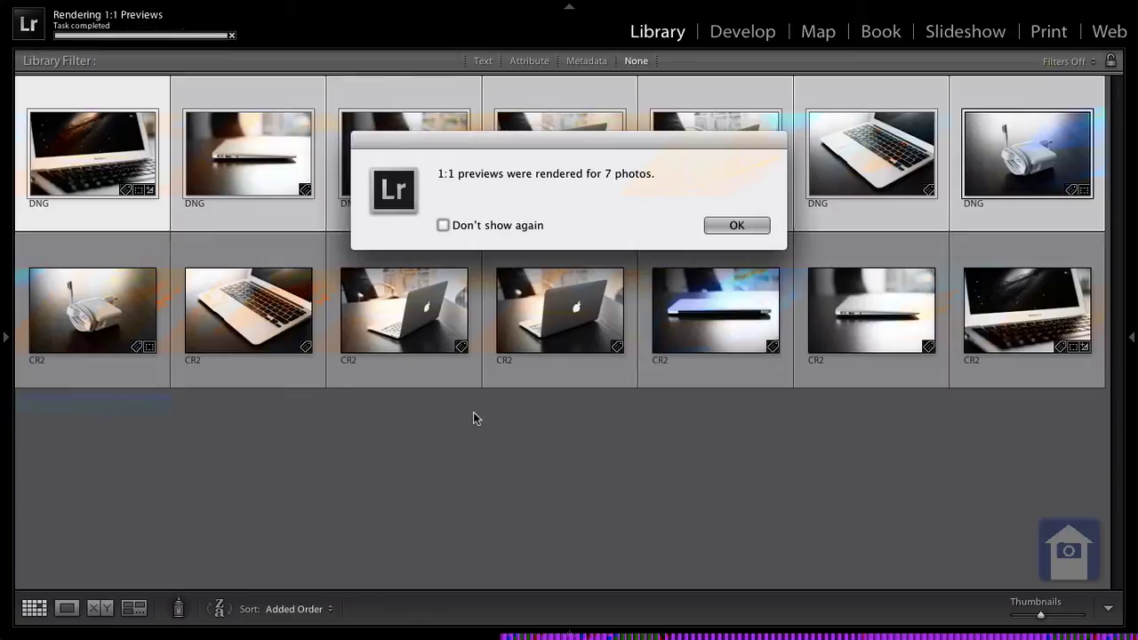
left_click(720, 227)
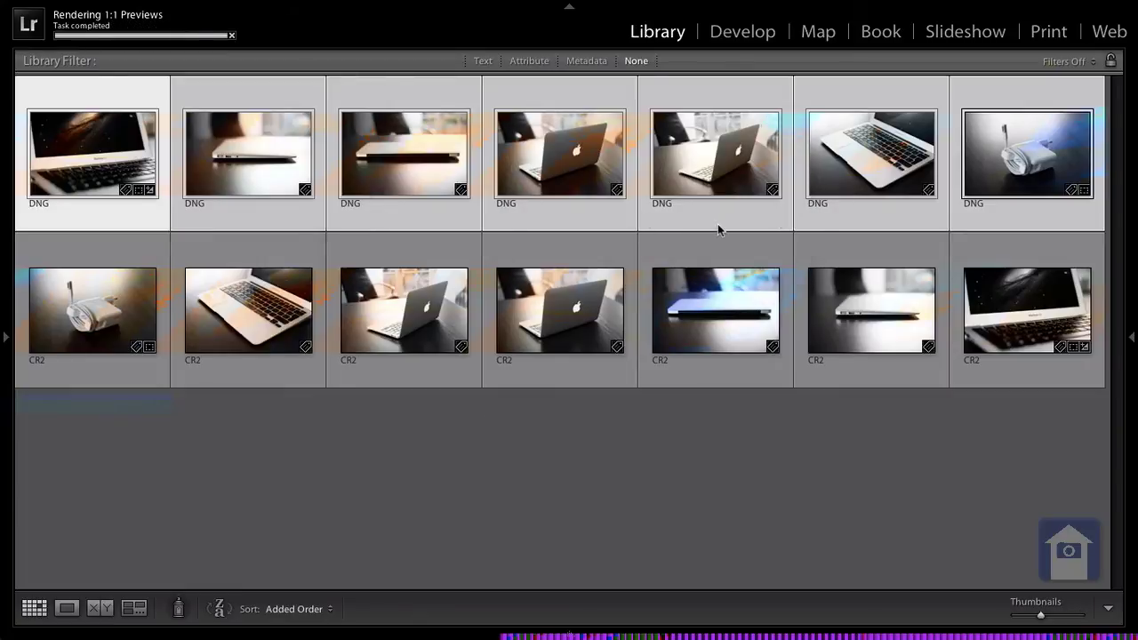
Step: Select only the seven DNG photos and open the export settings for them
left_click(394, 464)
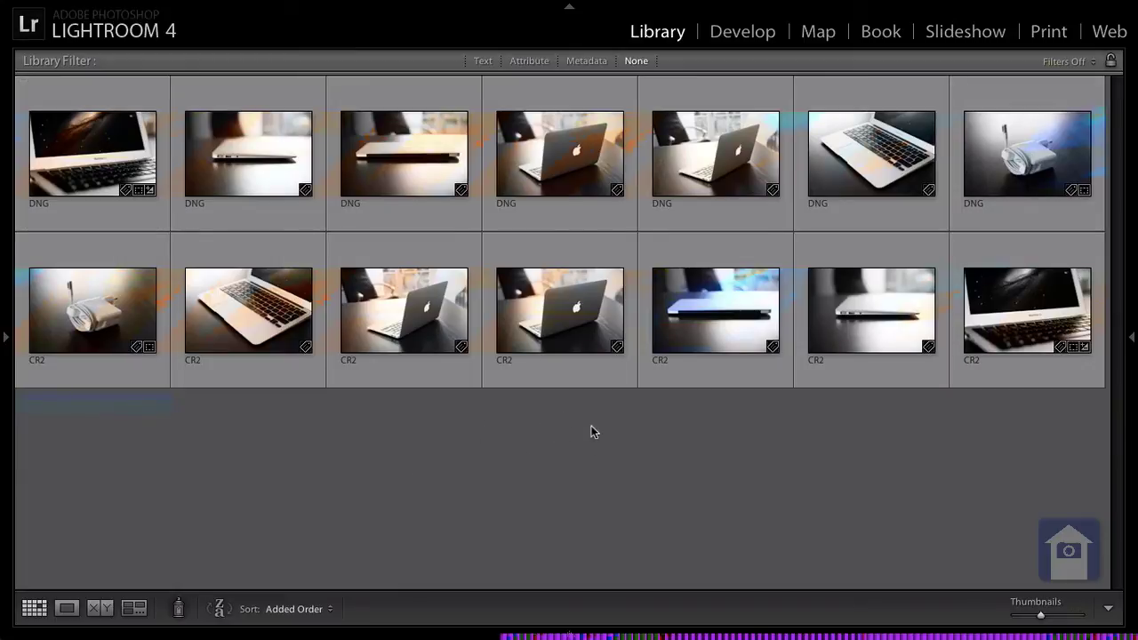
left_click(71, 137)
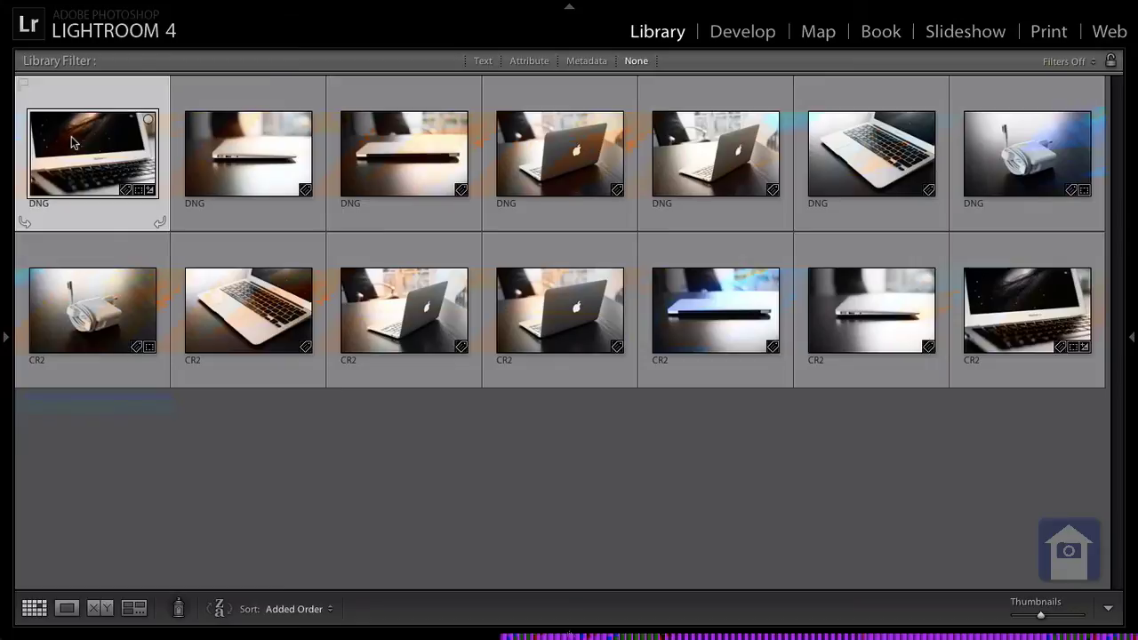
left_click(1023, 144, "shift")
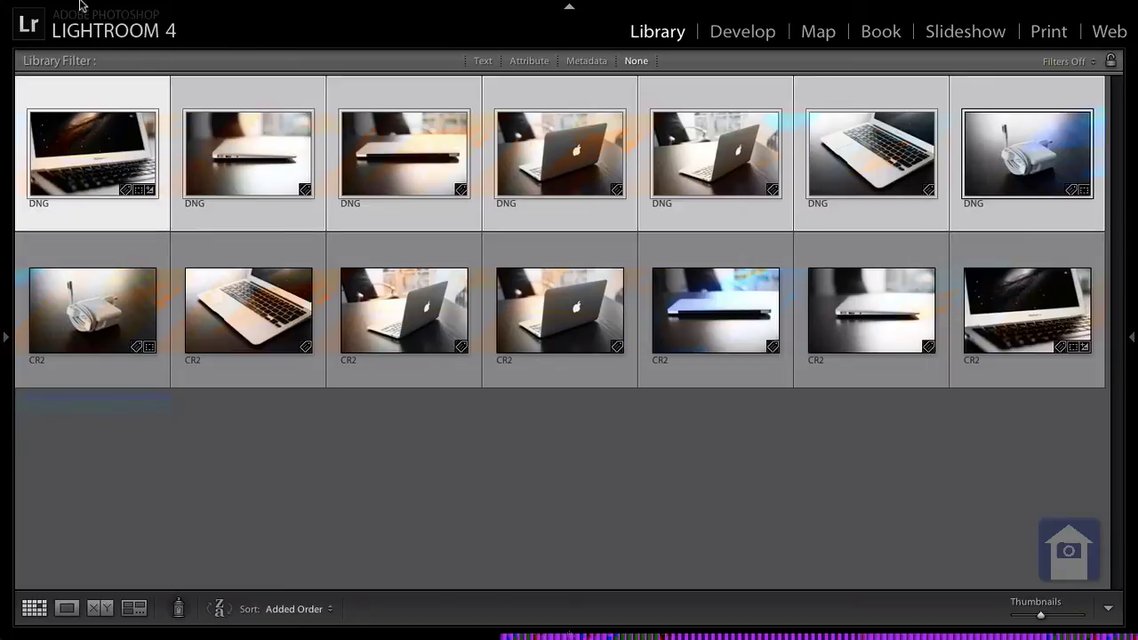
left_click(131, 9)
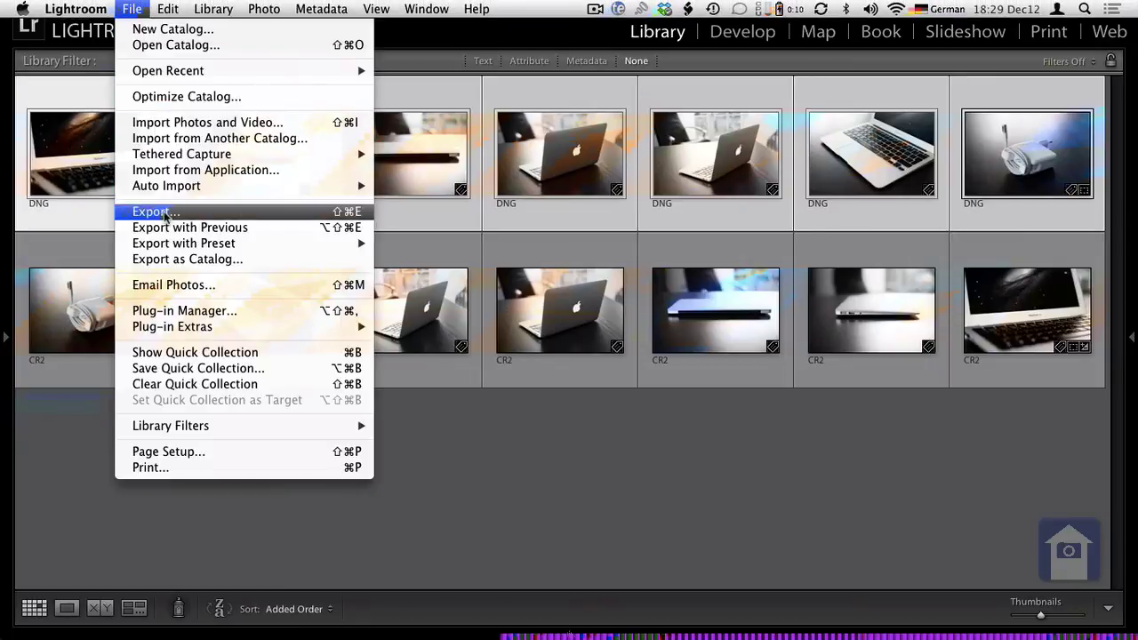
left_click(192, 213)
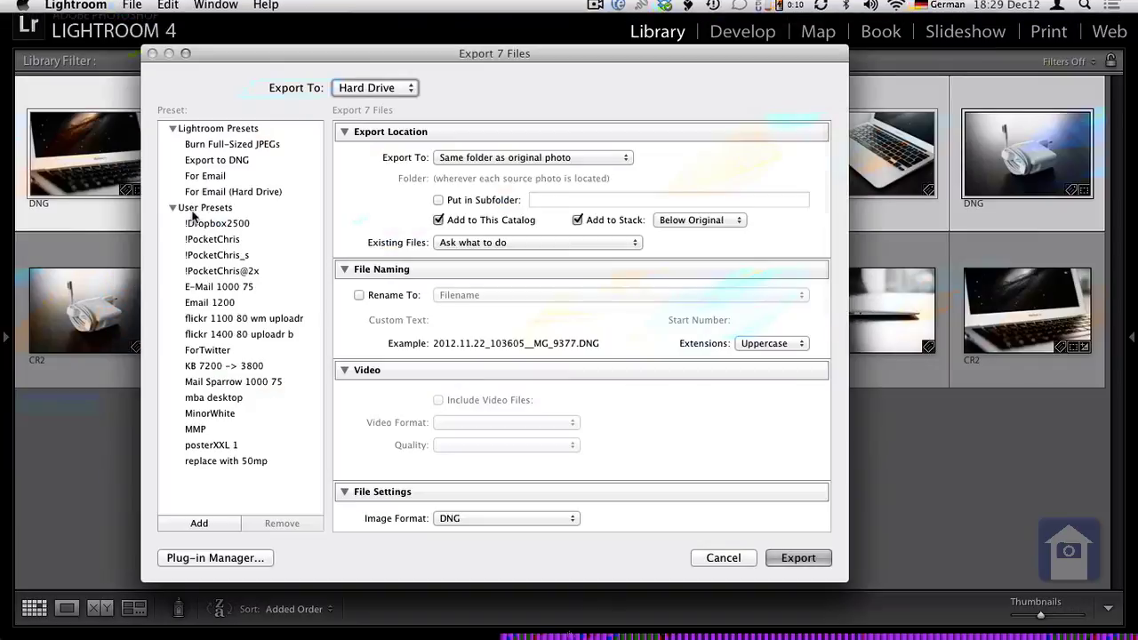
Step: Set the export image format to JPEG and enable resizing to fit the long edge
scroll(596, 218, "down", 1)
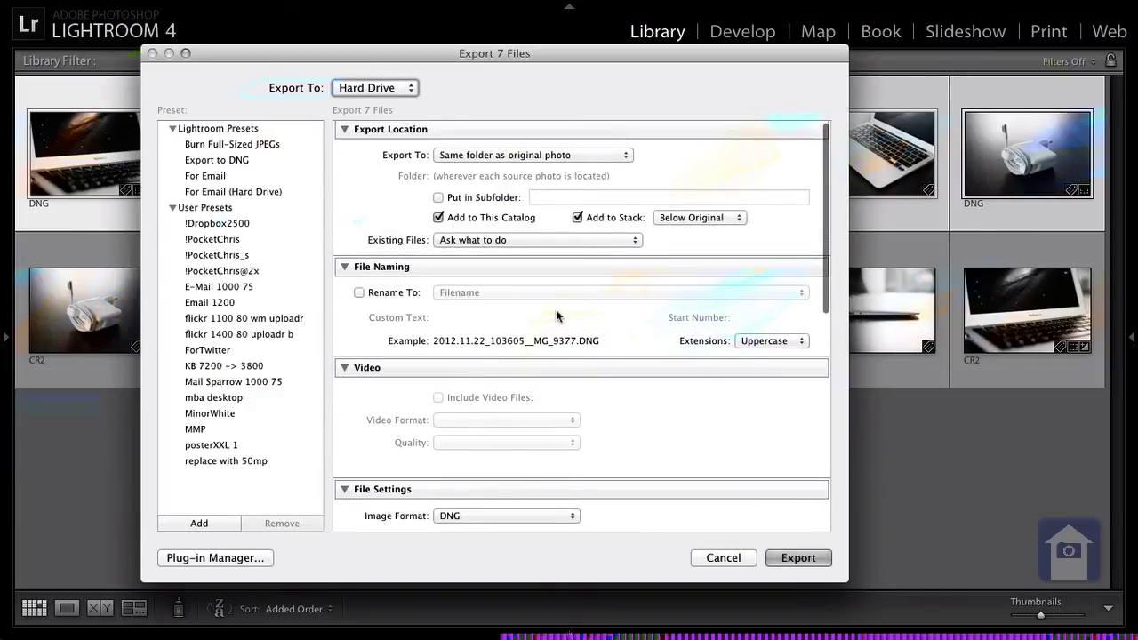
scroll(558, 316, "down", 4)
scroll(557, 311, "down", 5)
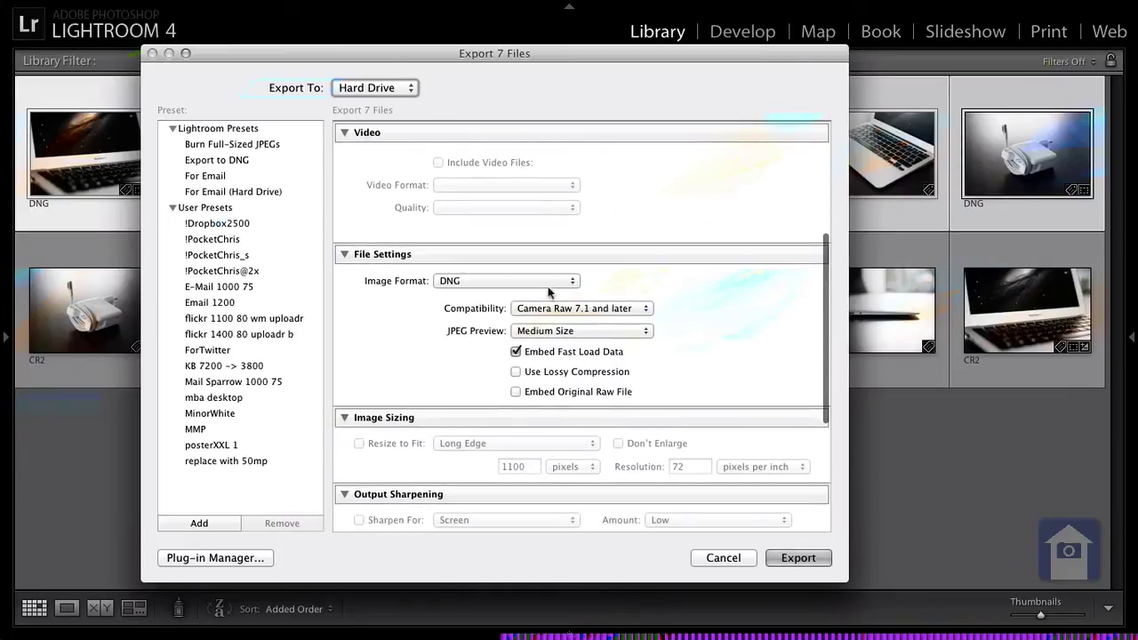
left_click(544, 281)
left_click(530, 239)
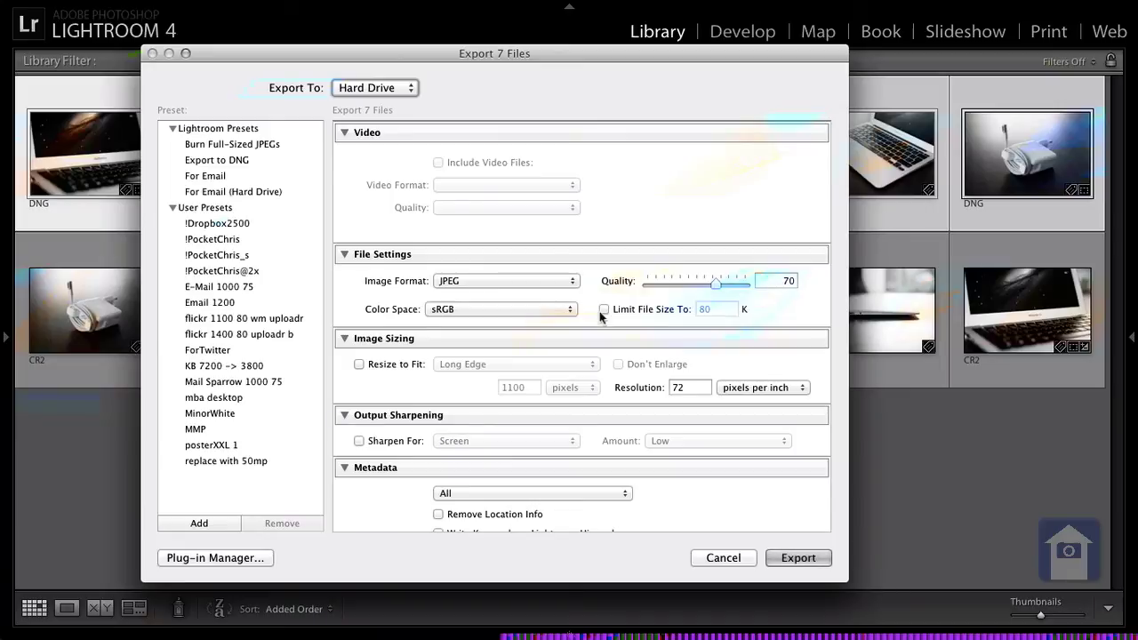
scroll(587, 325, "down", 5)
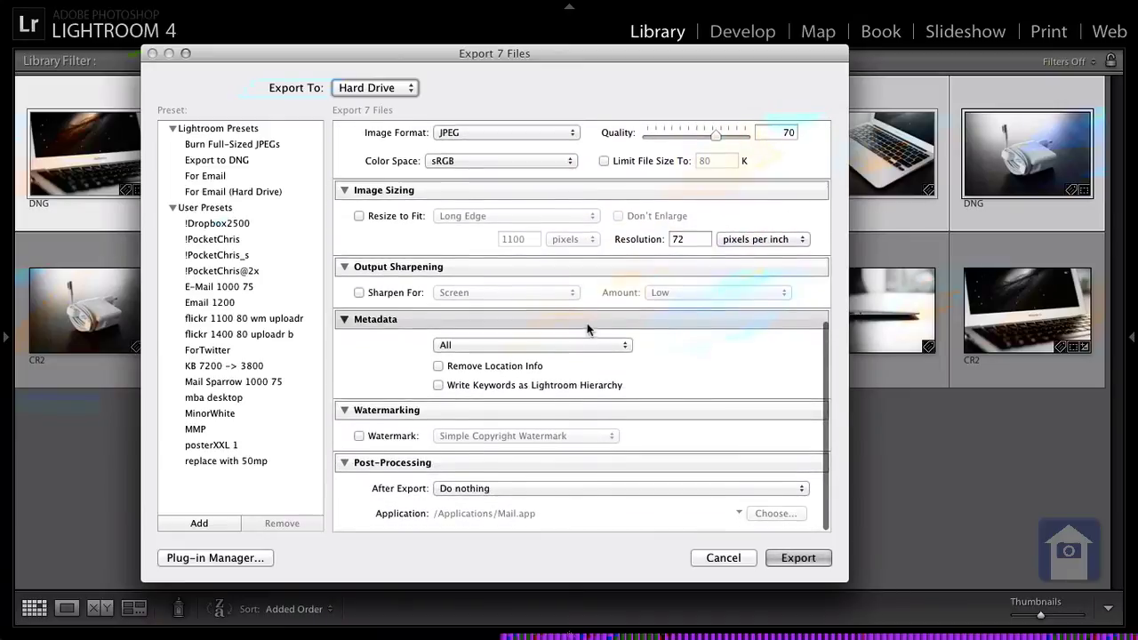
left_click(357, 216)
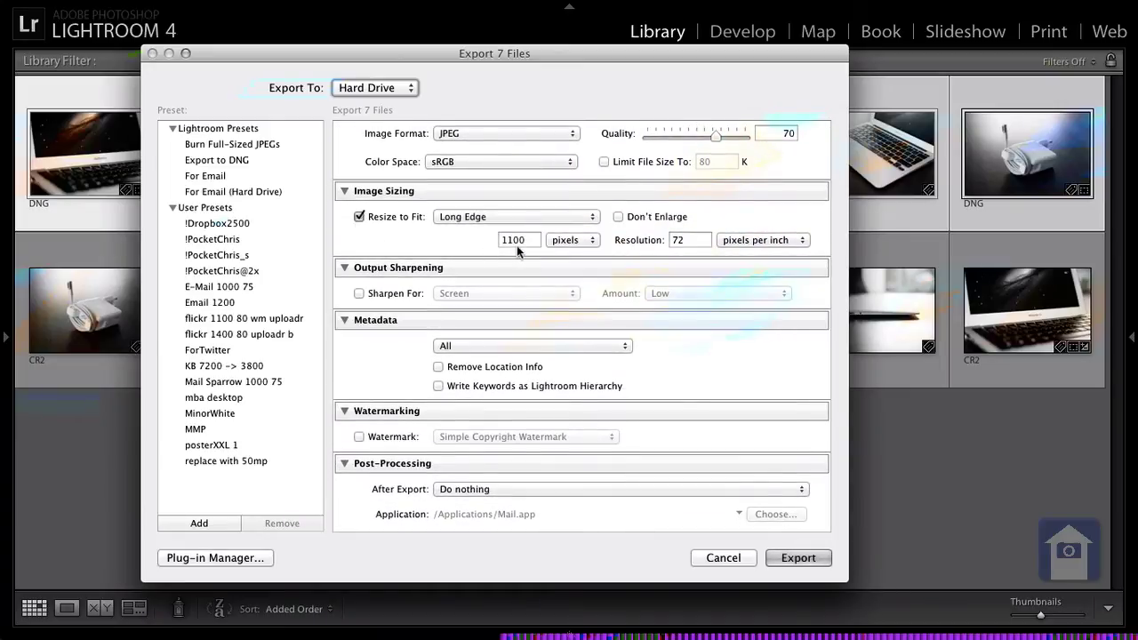
scroll(569, 338, "down", 3)
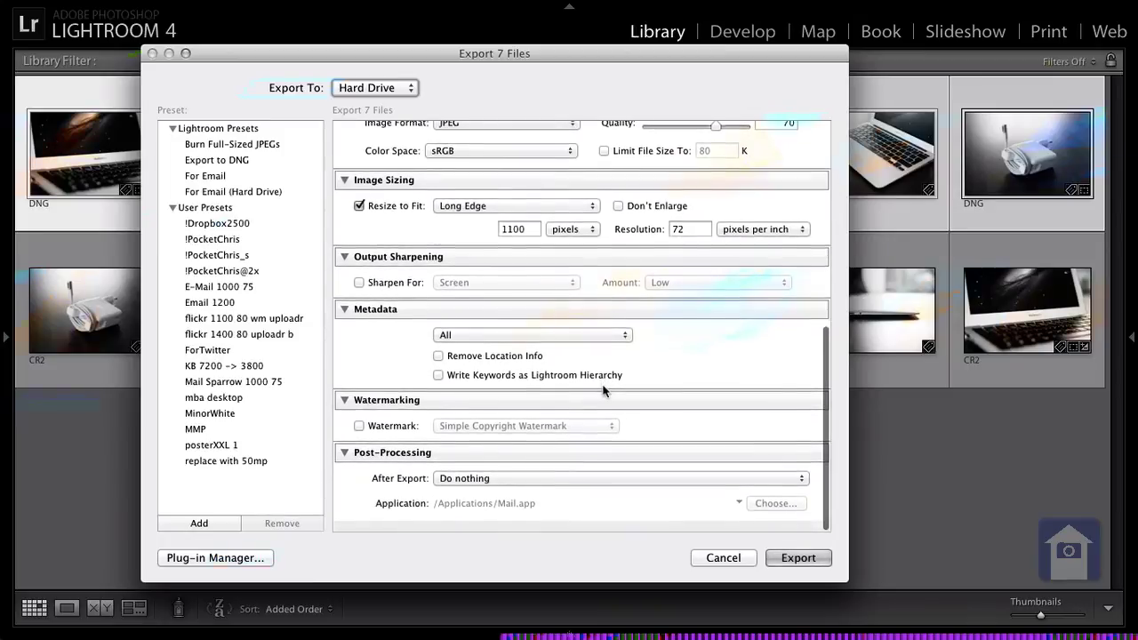
Step: Enable output sharpening for screen at the Standard amount and export the seven DNG photos
left_click(358, 293)
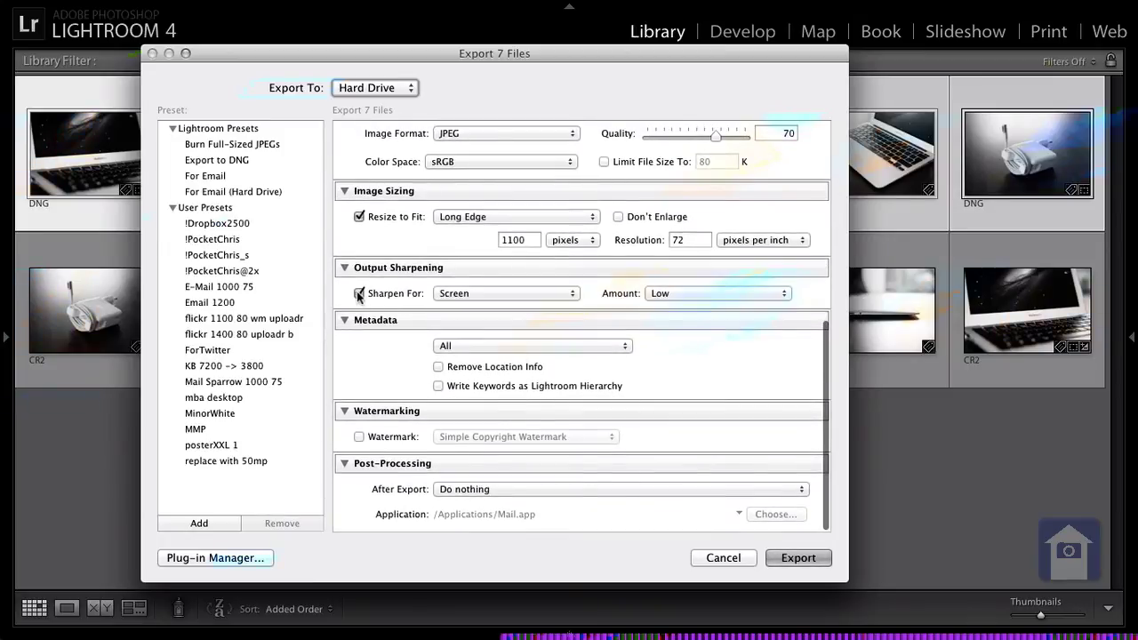
left_click(705, 293)
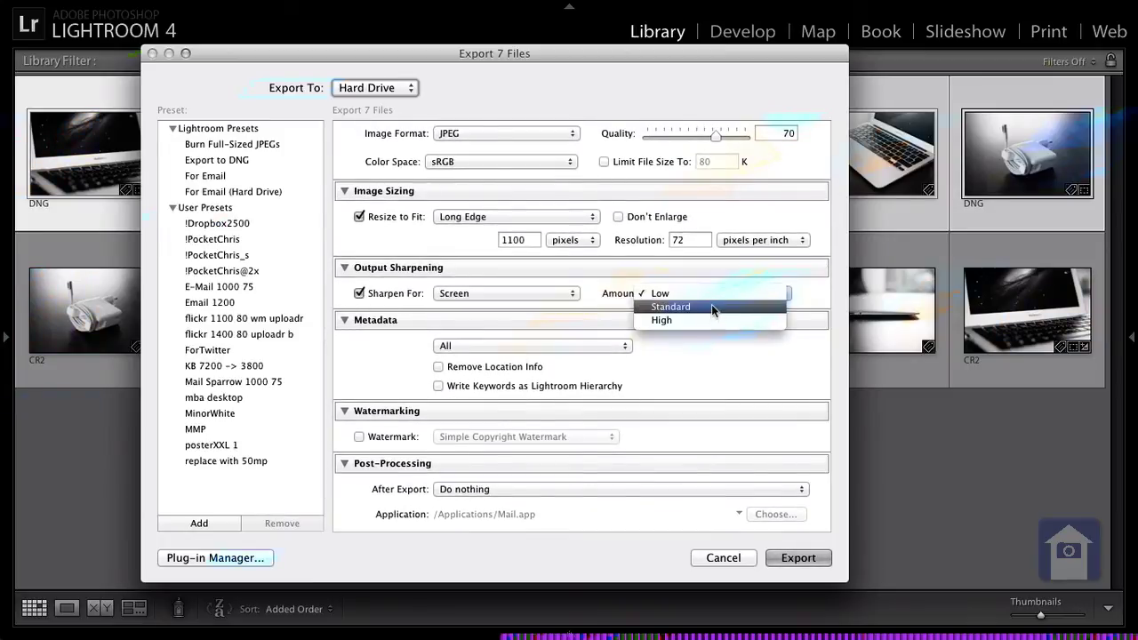
left_click(712, 306)
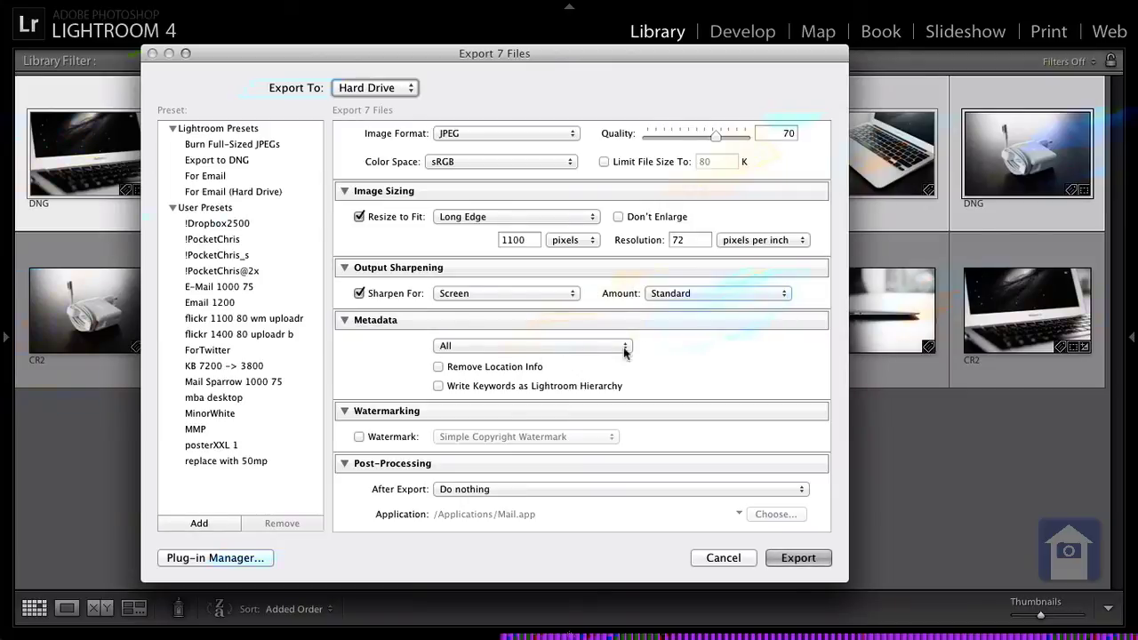
scroll(685, 437, "down", 2)
left_click(806, 557)
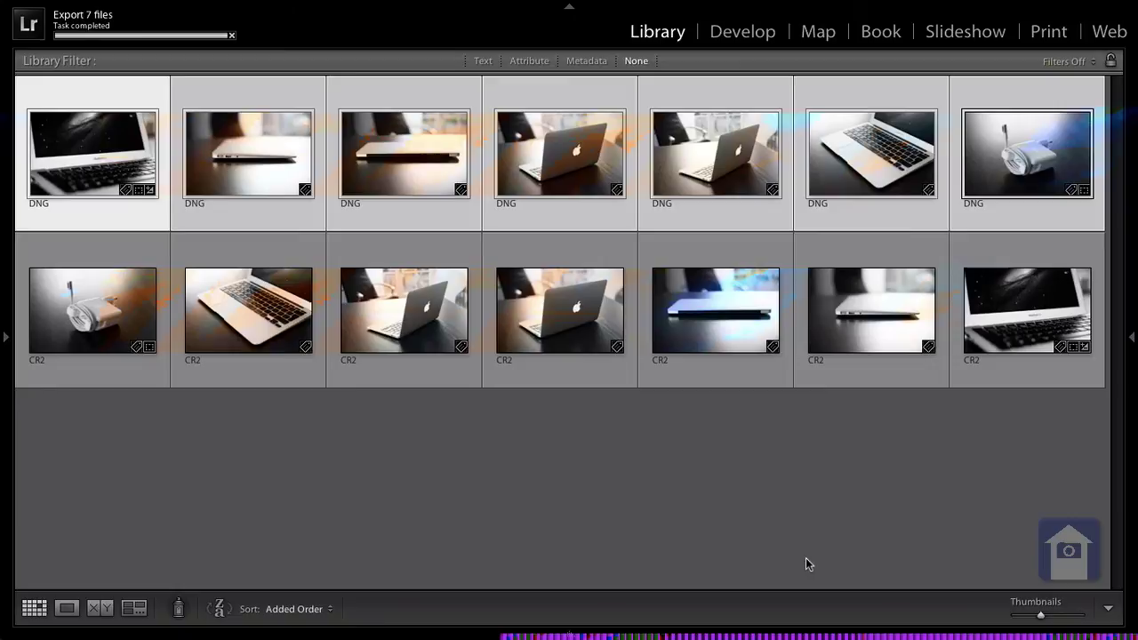
Step: Select only the seven CR2 photos and open the export settings for them
left_click(63, 302)
left_click(1023, 309, "shift")
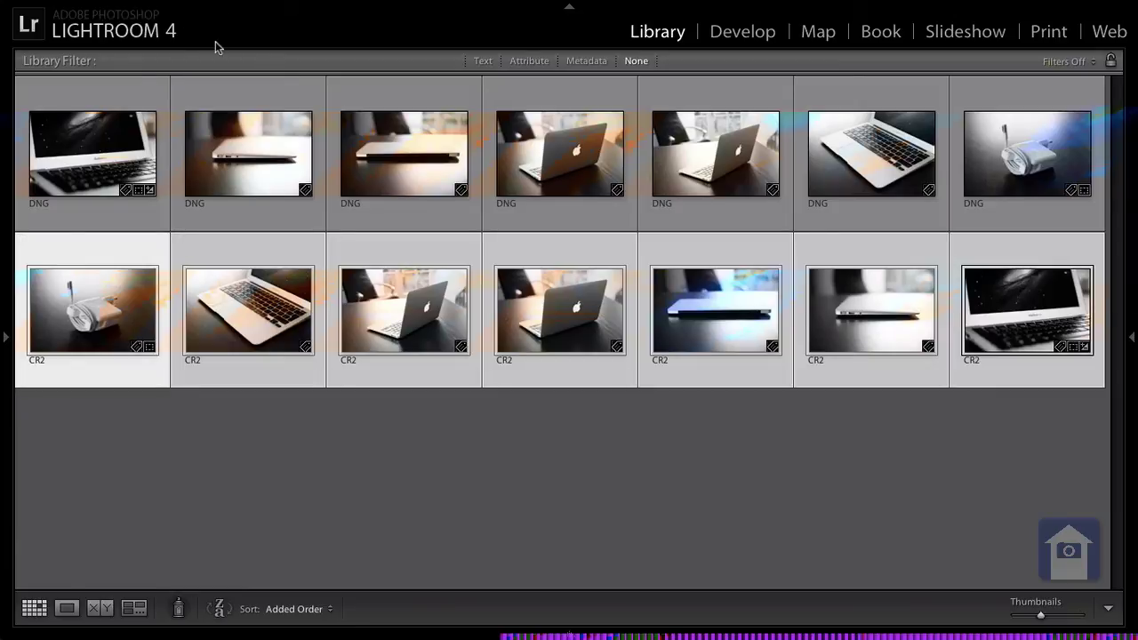
left_click(133, 8)
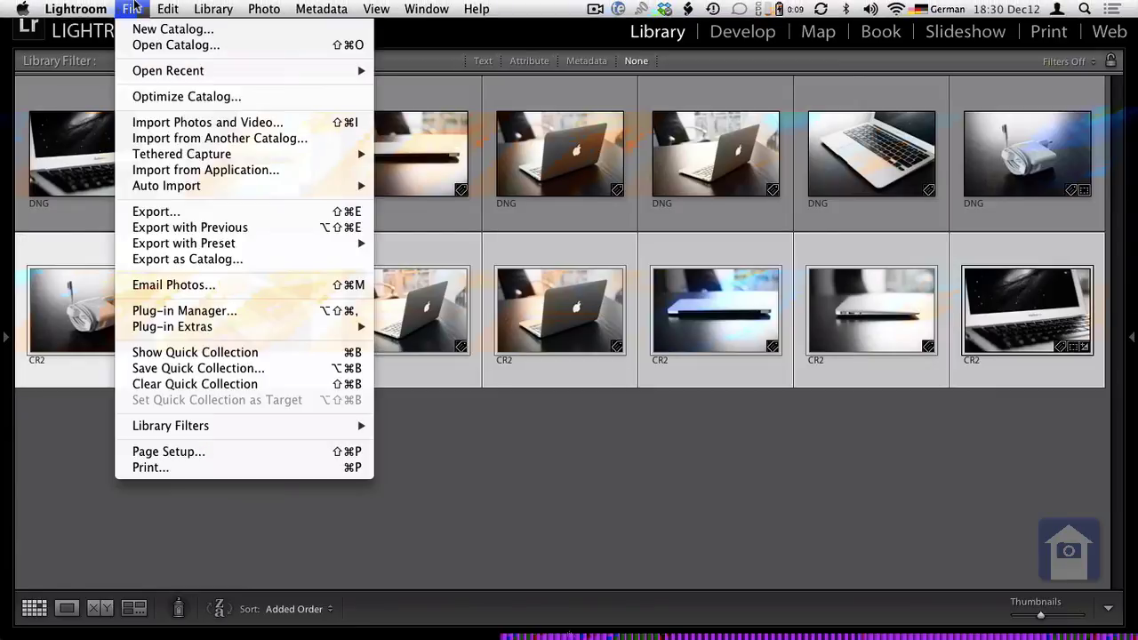
left_click(178, 212)
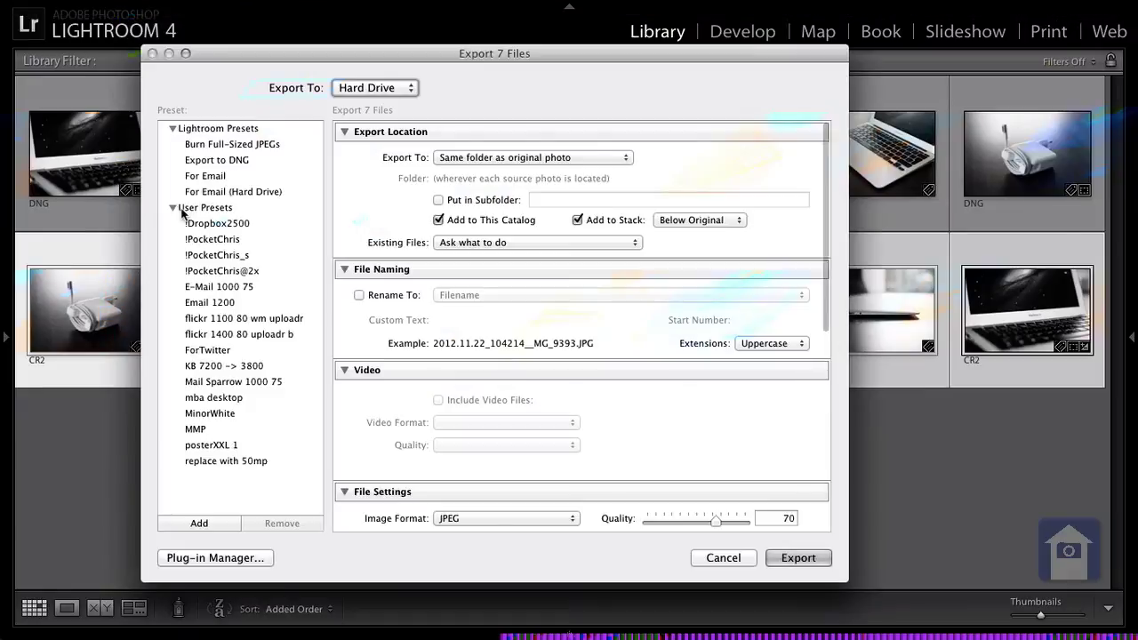
Step: Review the unchanged JPEG export settings, then export the seven CR2 photos, overwriting the existing files
scroll(579, 374, "down", 2)
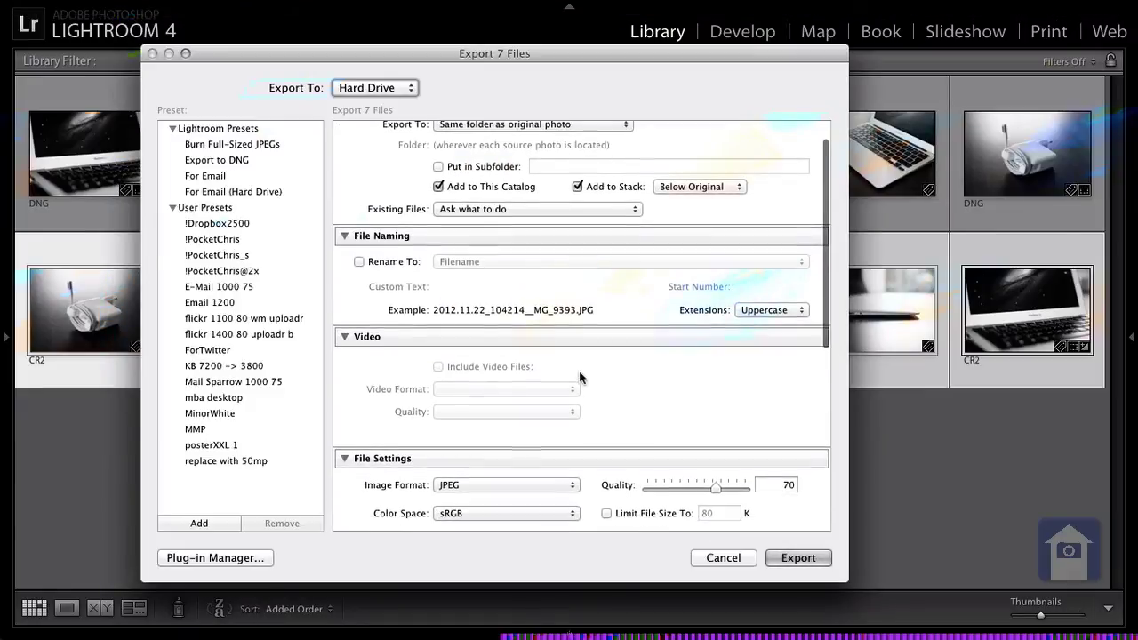
scroll(579, 378, "down", 7)
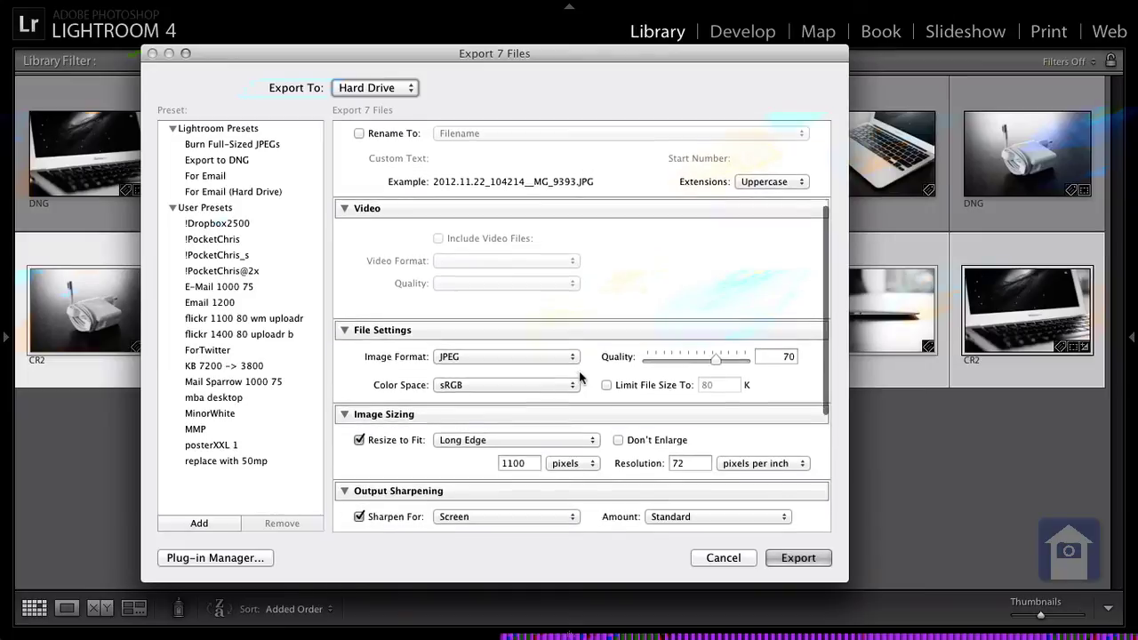
scroll(579, 378, "down", 9)
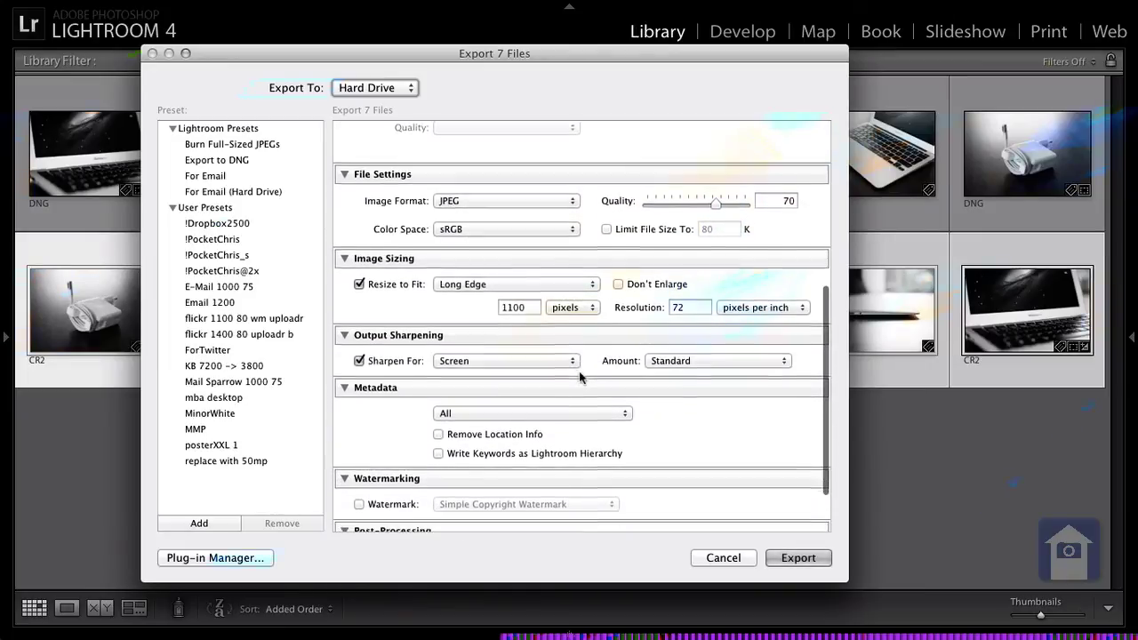
scroll(579, 378, "down", 2)
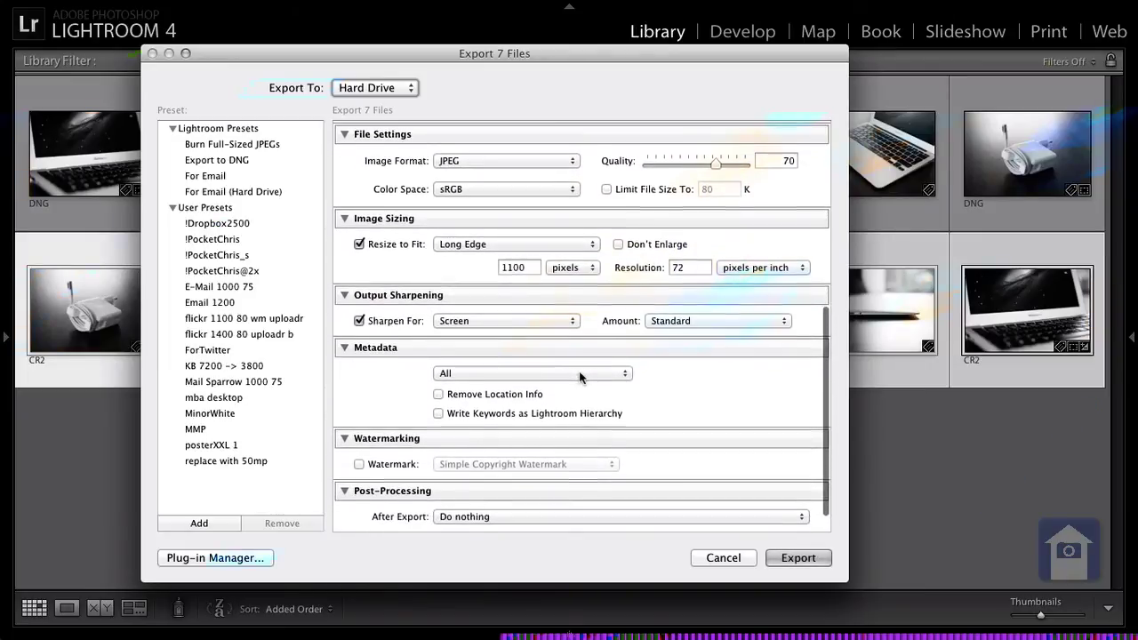
scroll(579, 378, "down", 2)
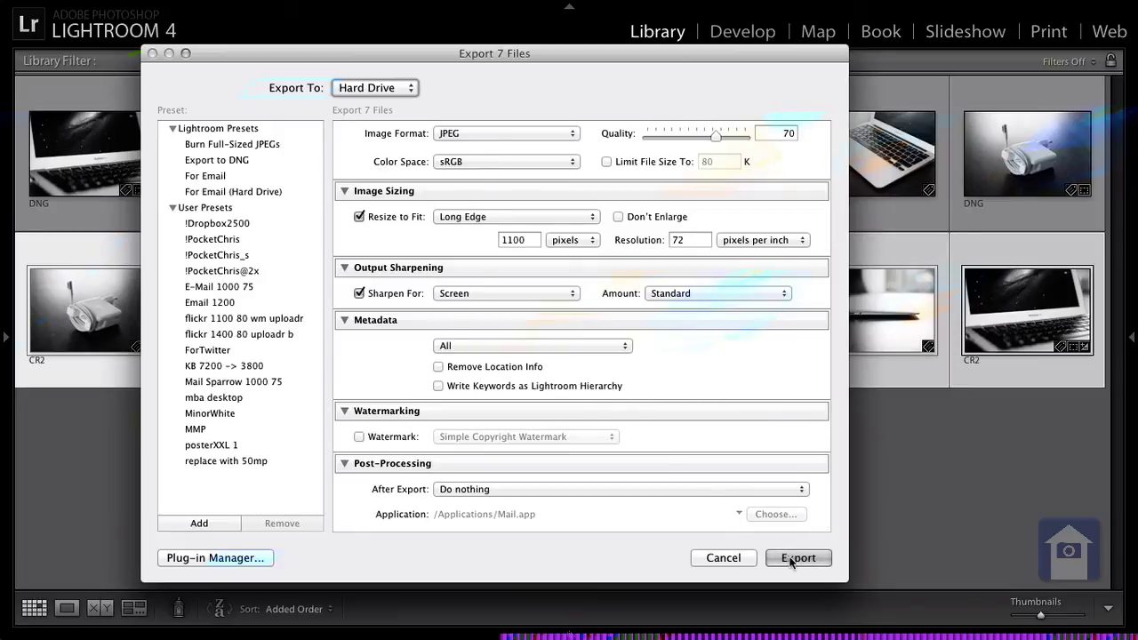
left_click(789, 559)
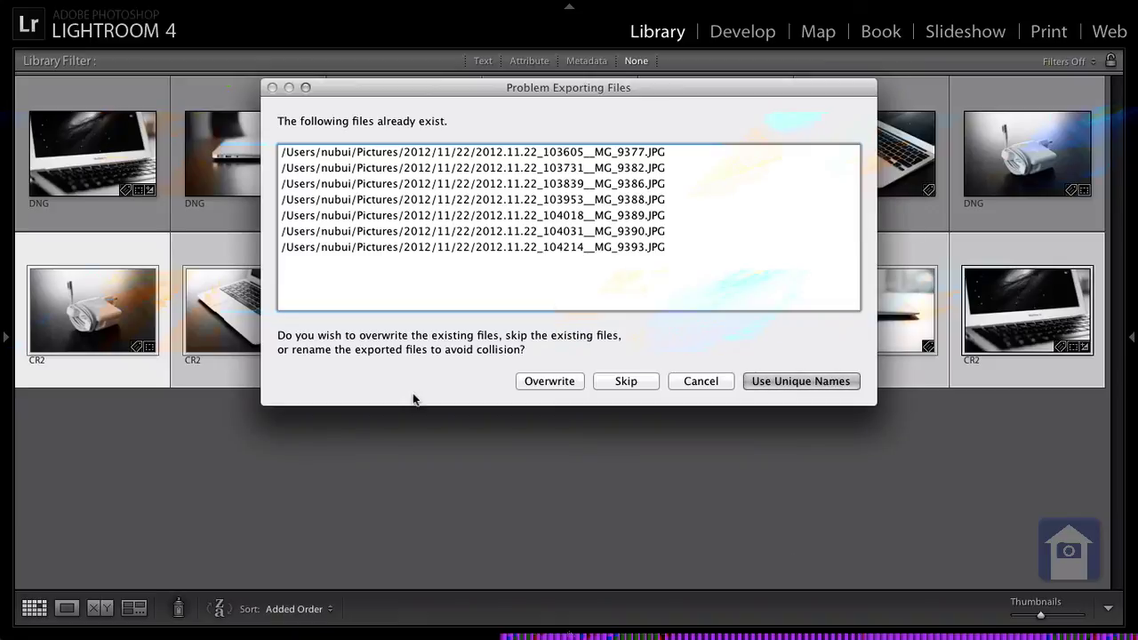
left_click(549, 381)
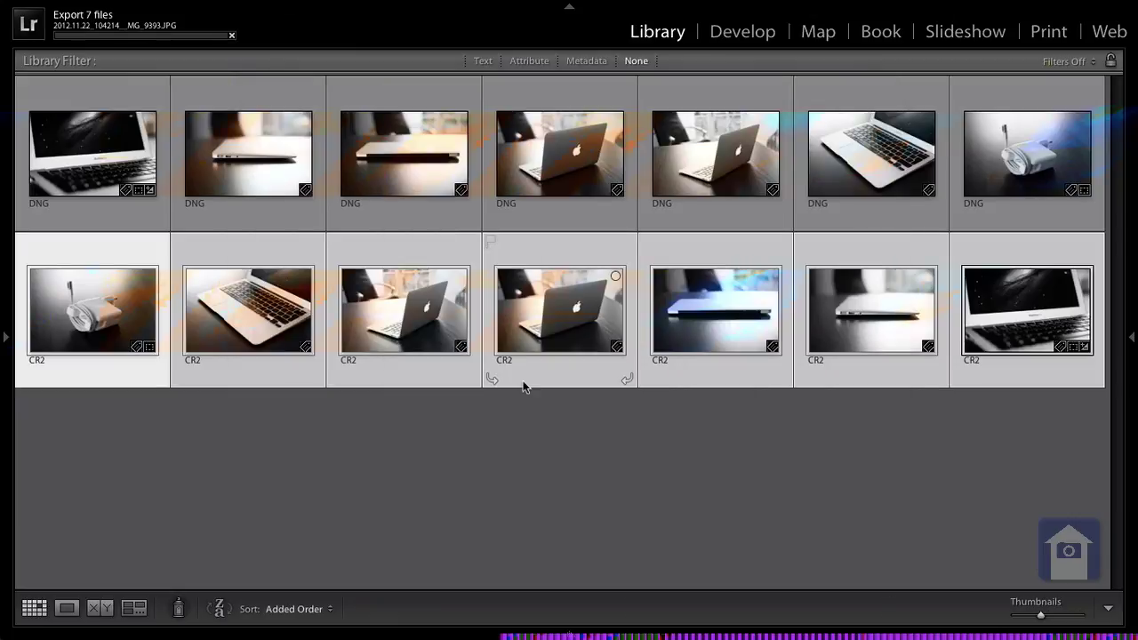